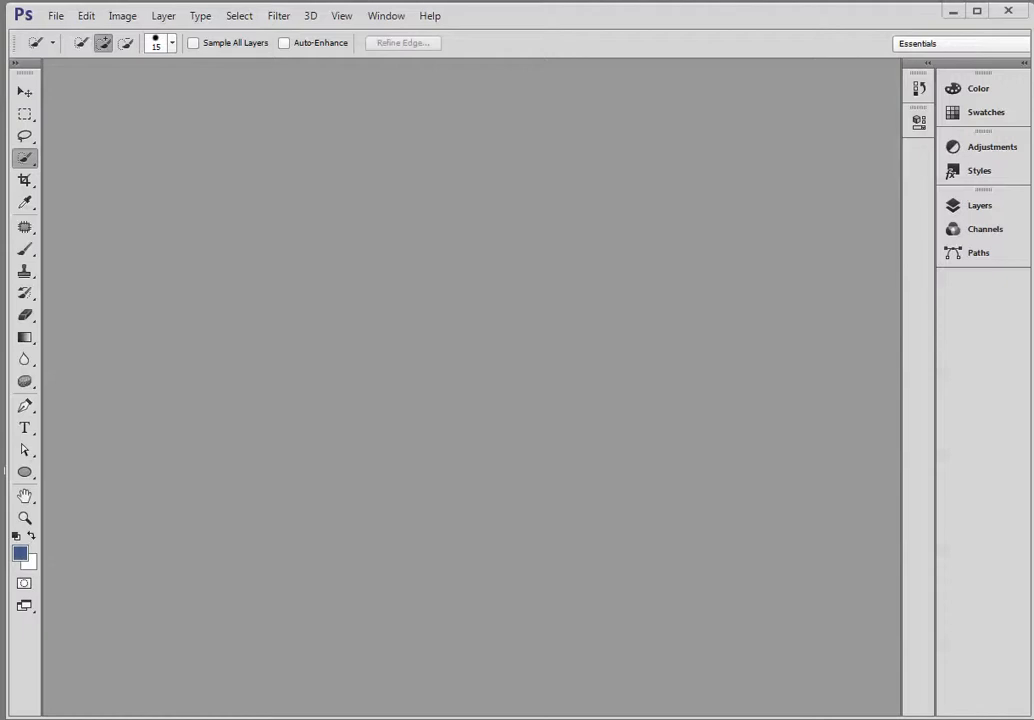
Create a new 100 x 100 pixel RGB document and move its window slightly away from the workspace corner.
{"action": "left_click", "coordinate": [57, 17]}
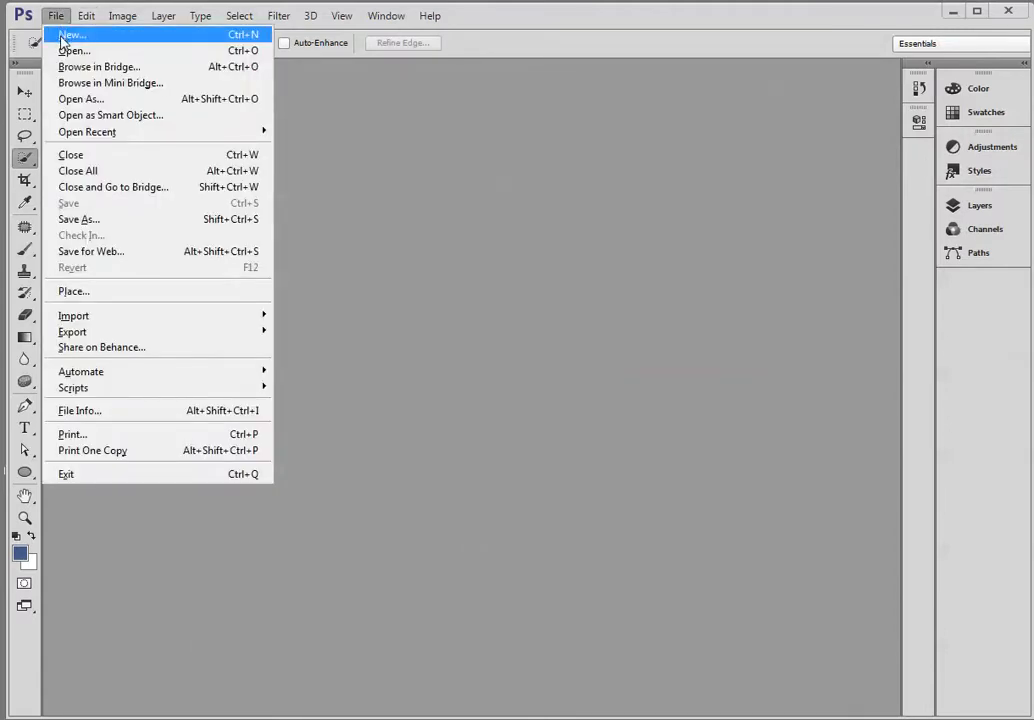
{"action": "left_click", "coordinate": [63, 36]}
{"action": "left_click", "coordinate": [632, 300]}
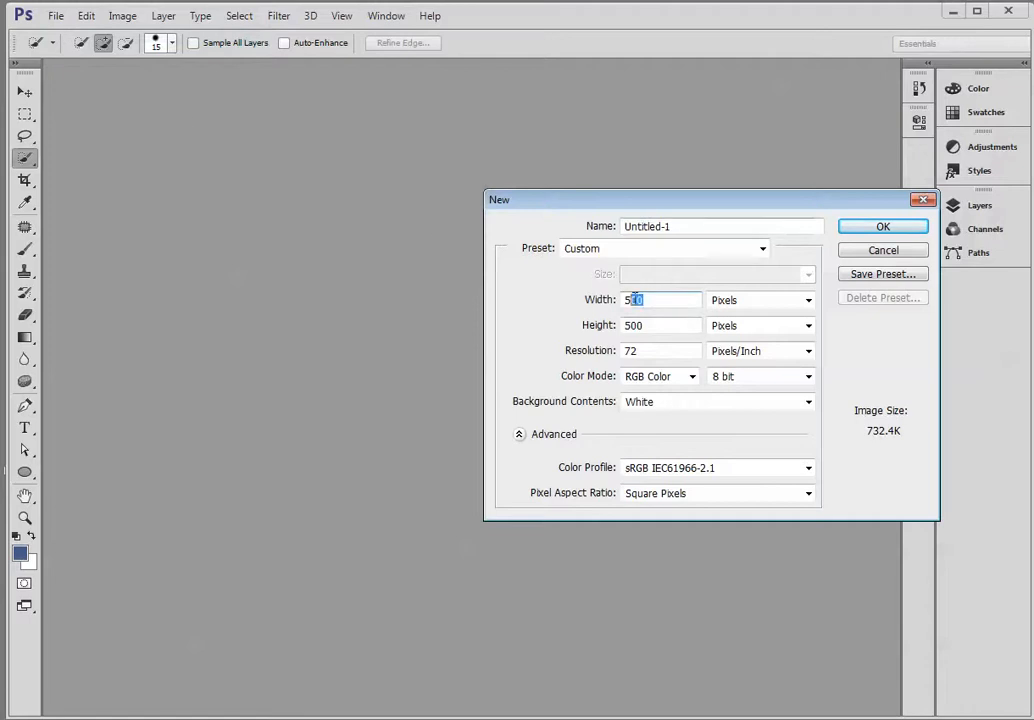
{"action": "left_click", "coordinate": [592, 306]}
{"action": "type", "text": "1"}
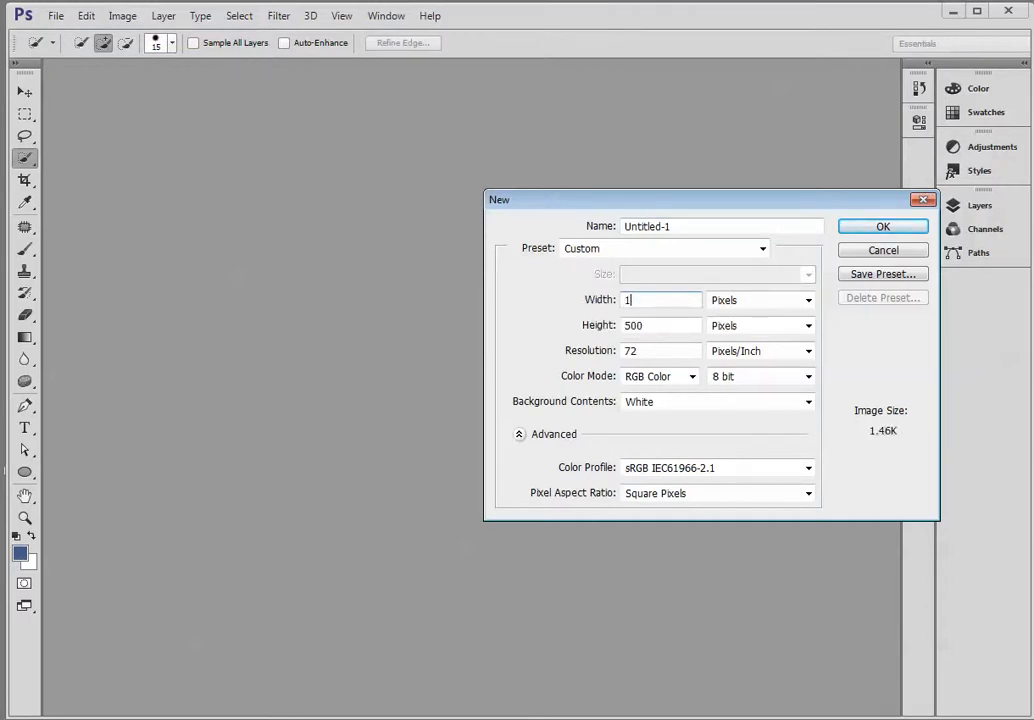
{"action": "type", "text": "00"}
{"action": "key", "text": "Tab"}
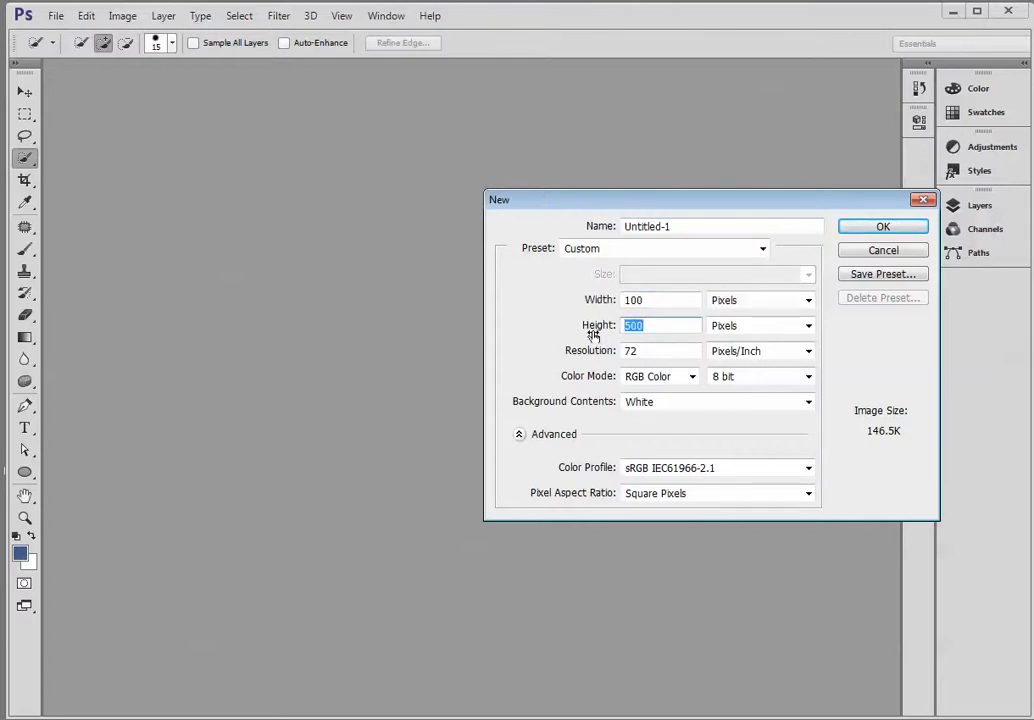
{"action": "type", "text": "100"}
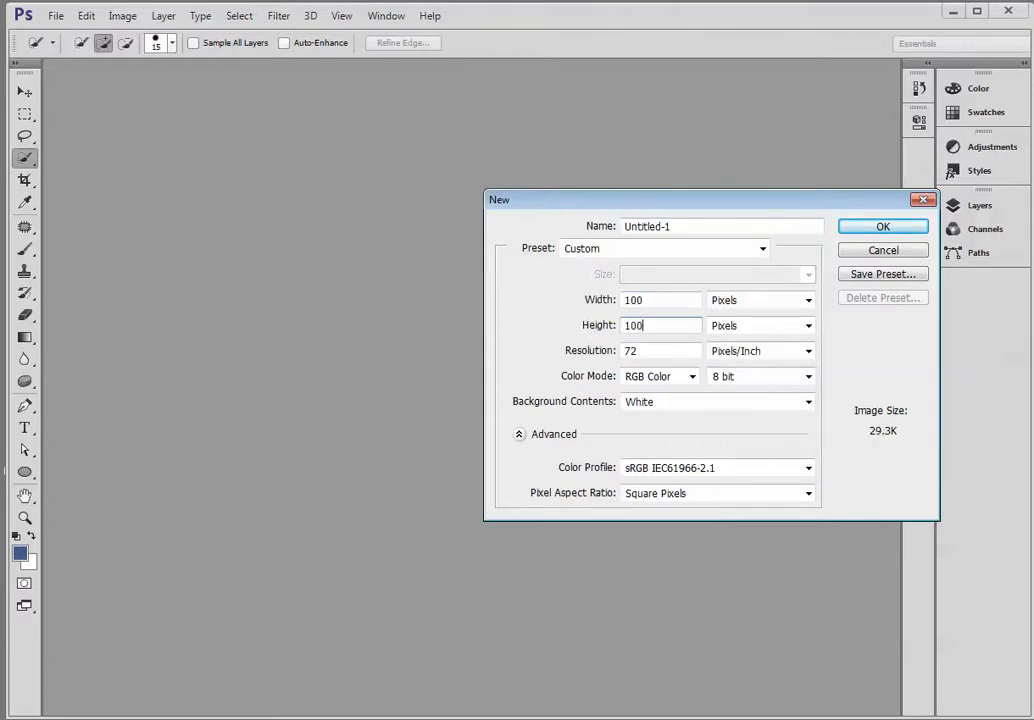
{"action": "left_click", "coordinate": [884, 229]}
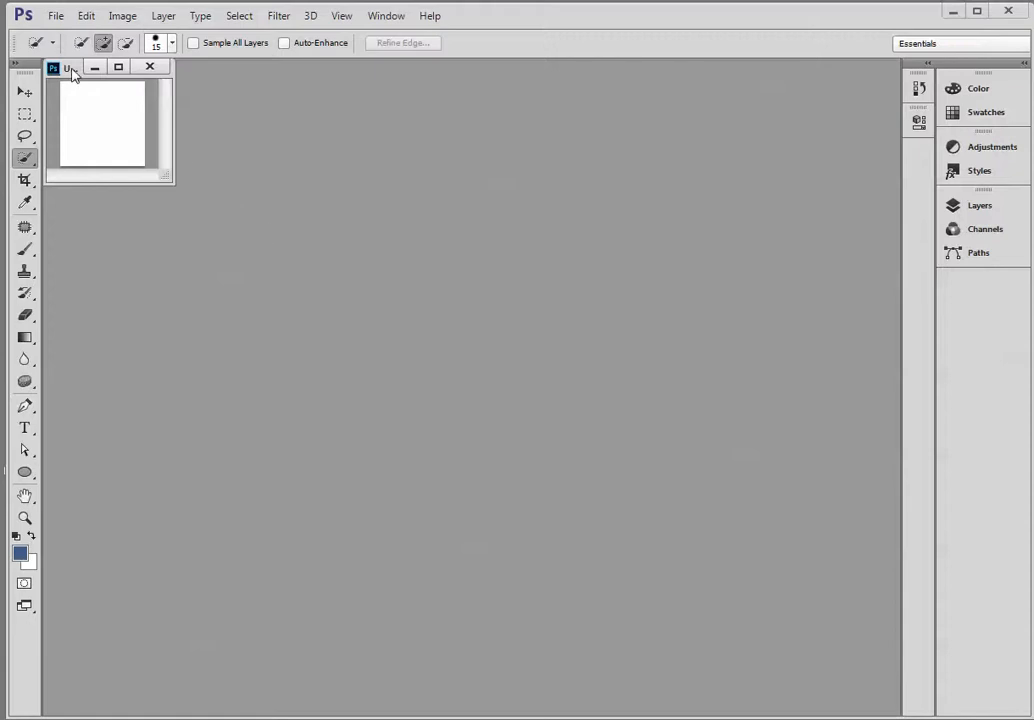
{"action": "left_click_drag", "start_coordinate": [72, 72], "coordinate": [95, 155]}
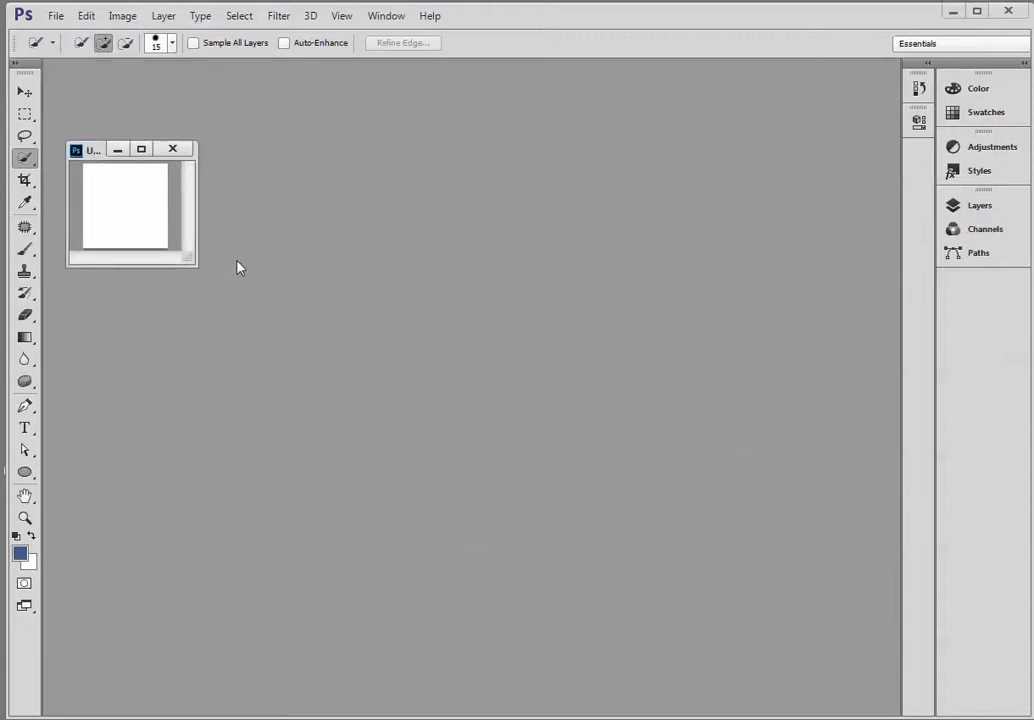
Apply the Add Noise filter to the white canvas with an amount of 400%, Gaussian distribution and Monochromatic off.
{"action": "left_click", "coordinate": [280, 26]}
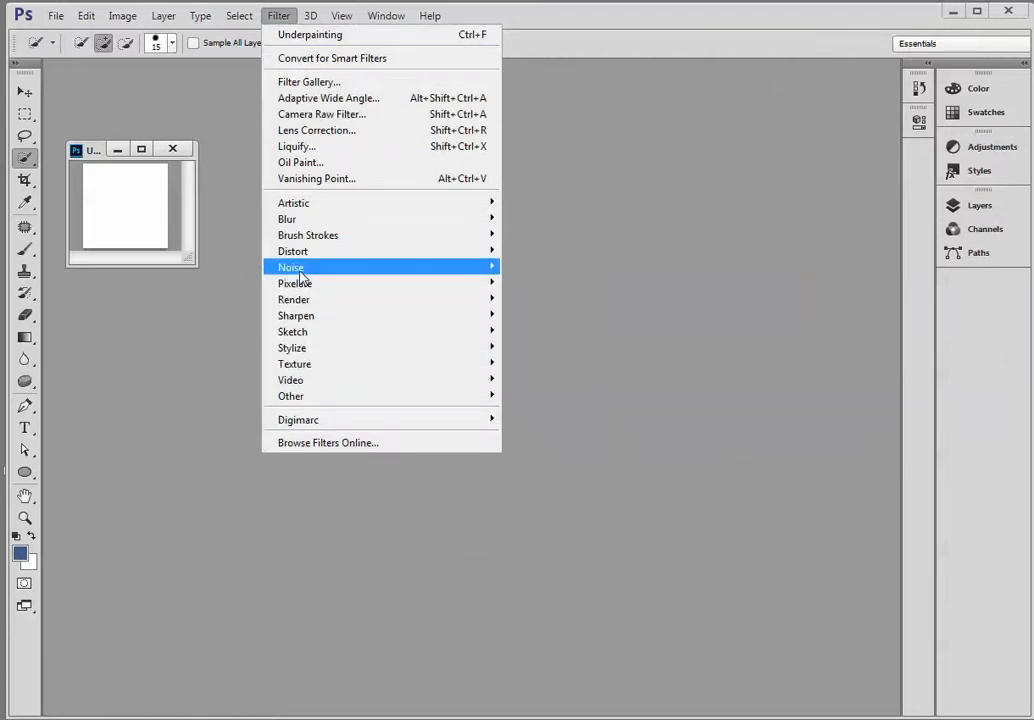
{"action": "mouse_move", "coordinate": [473, 272]}
{"action": "left_click", "coordinate": [575, 273]}
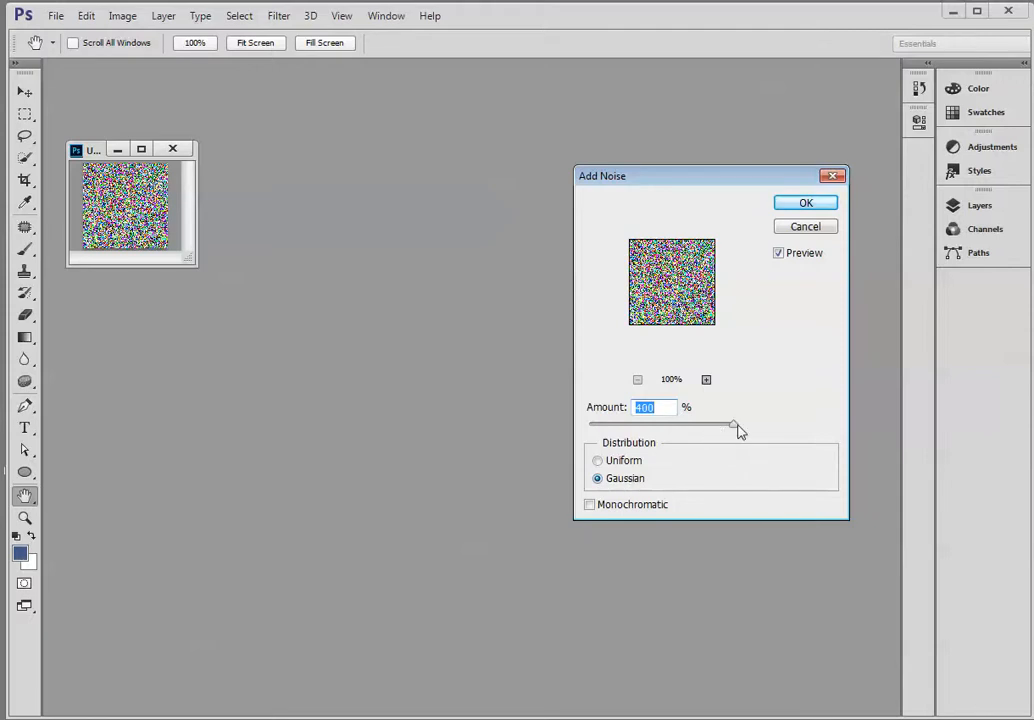
{"action": "left_click", "coordinate": [806, 204]}
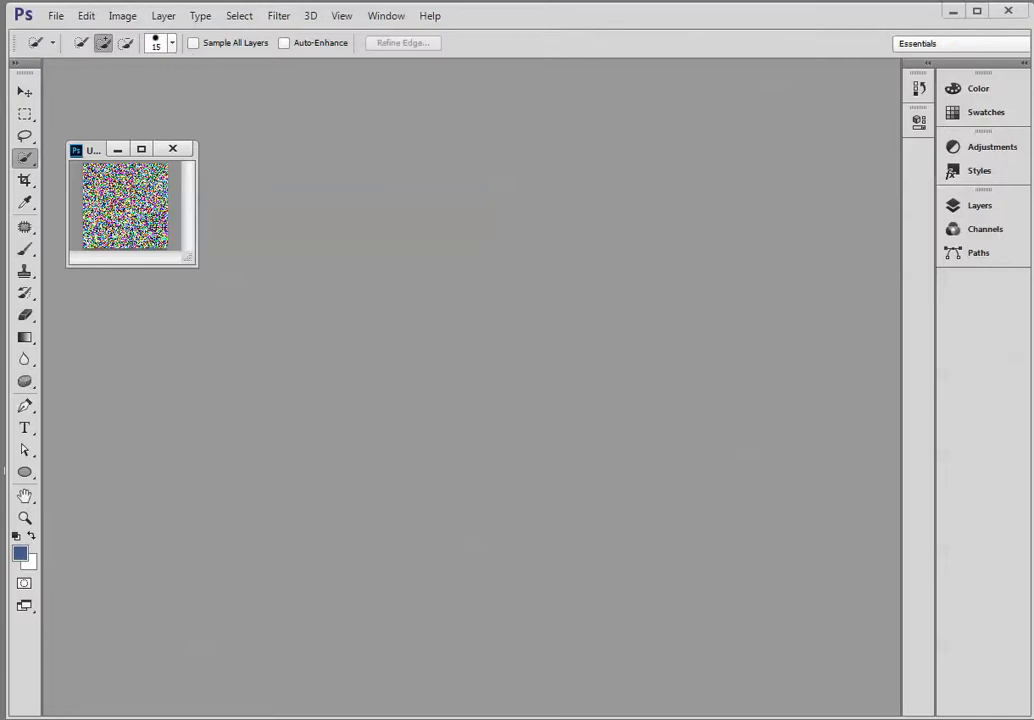
Choose Nearest Neighbor (hard edges) as the resampling method in the Image Size settings and apply it.
{"action": "left_click", "coordinate": [121, 17]}
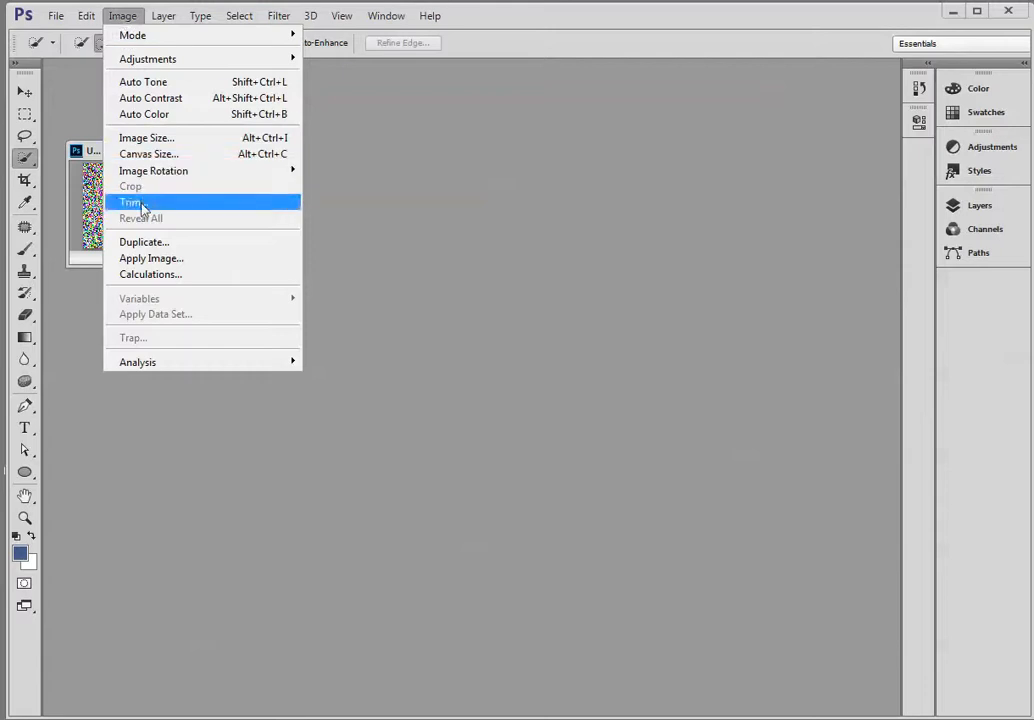
{"action": "left_click", "coordinate": [140, 138]}
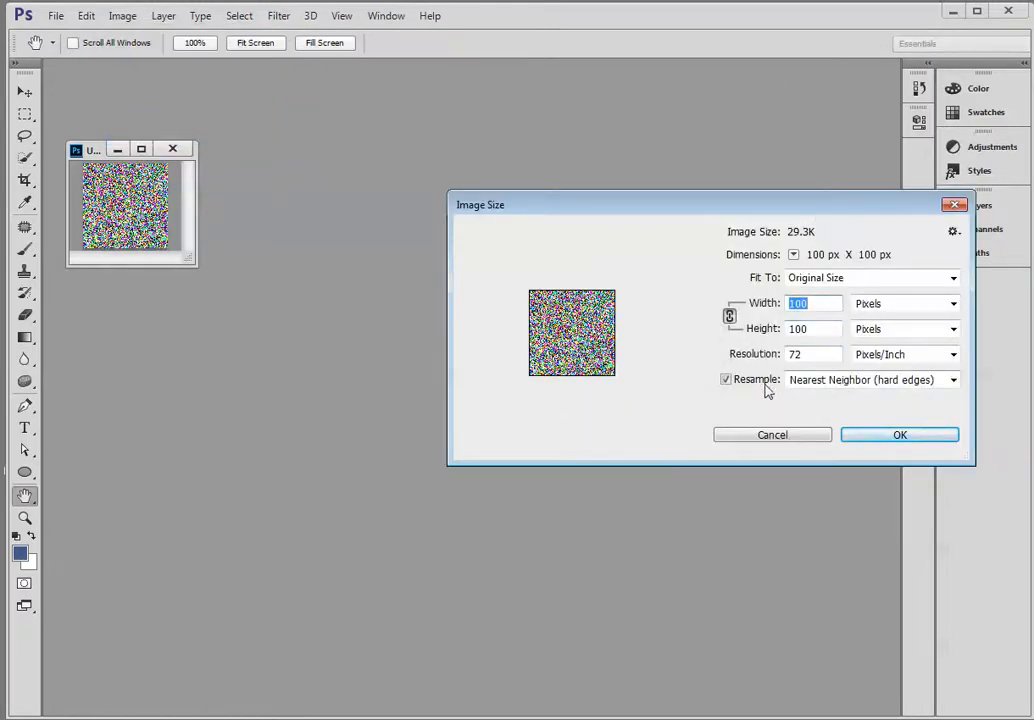
{"action": "left_click", "coordinate": [953, 382]}
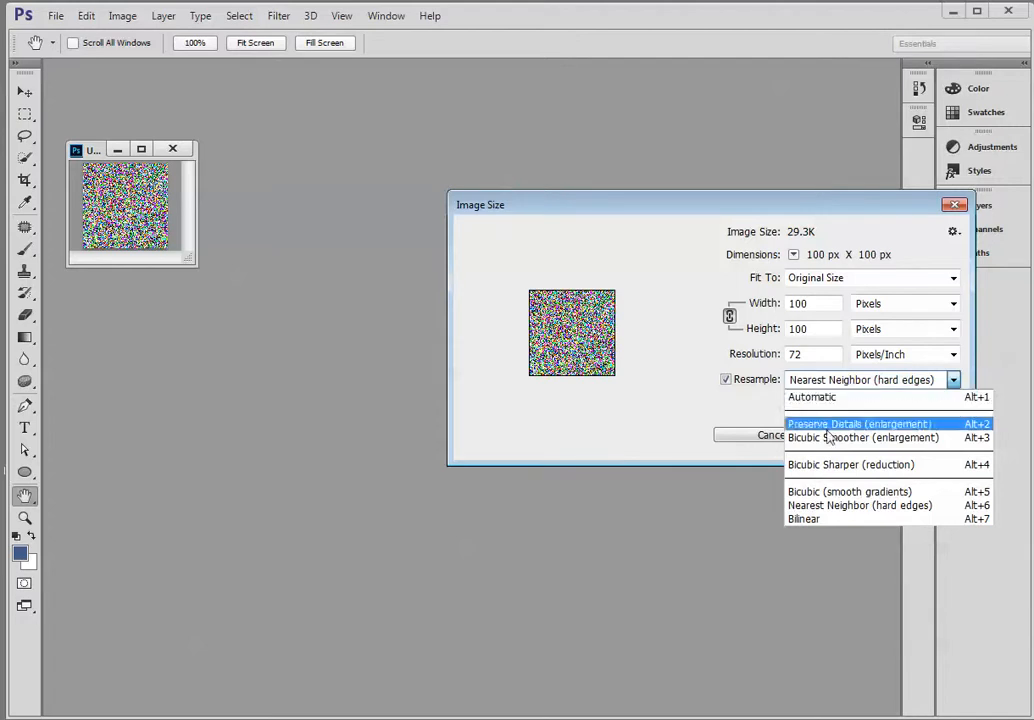
{"action": "left_click", "coordinate": [843, 512]}
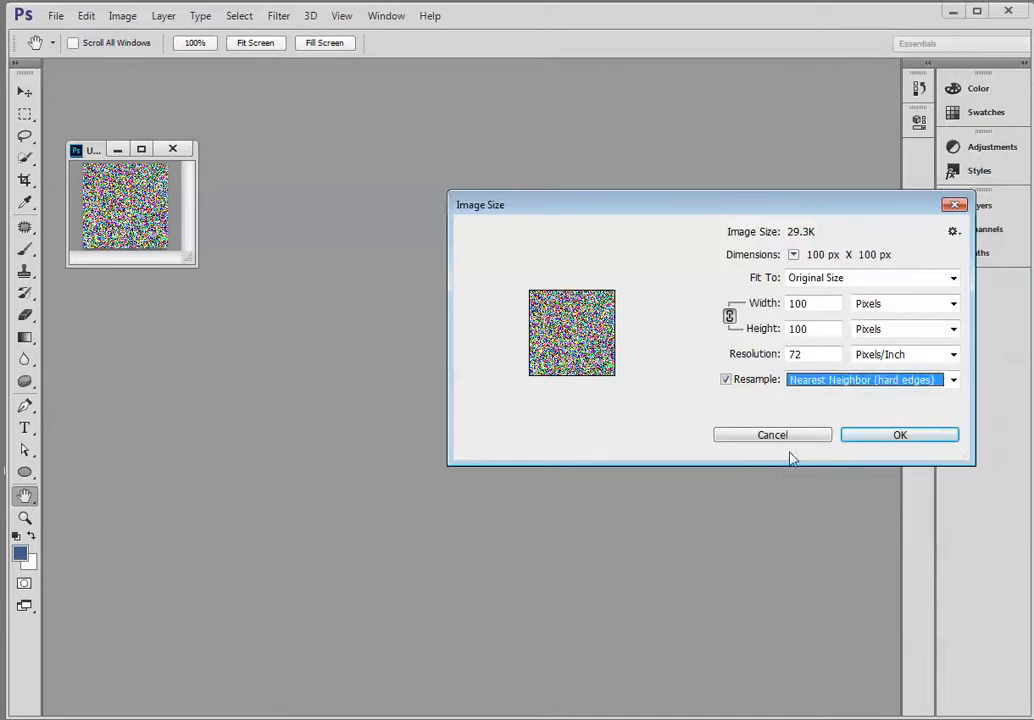
{"action": "left_click", "coordinate": [880, 436]}
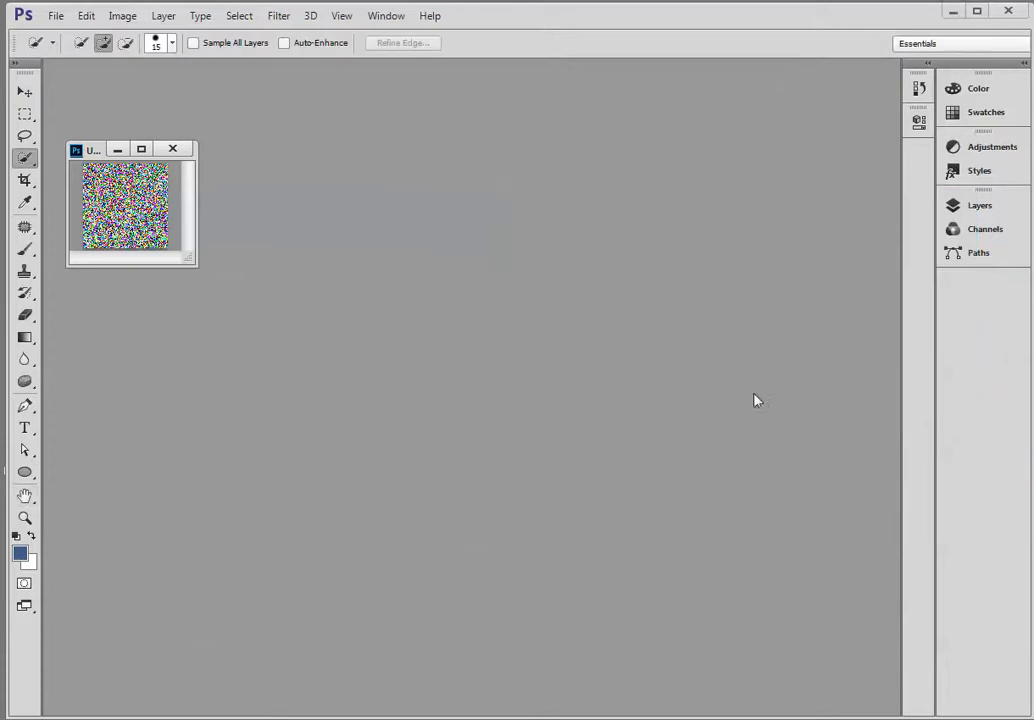
Enlarge the noise image to 500 x 500 pixels with Nearest Neighbor resampling and move its window higher in the workspace.
{"action": "left_click", "coordinate": [25, 518]}
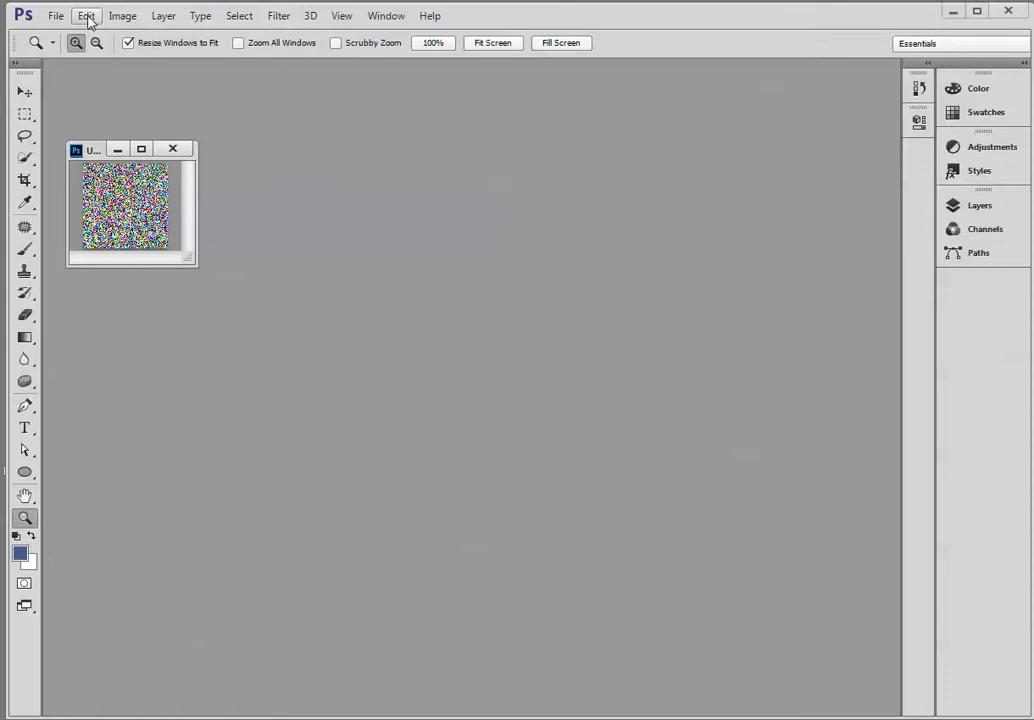
{"action": "left_click", "coordinate": [126, 17]}
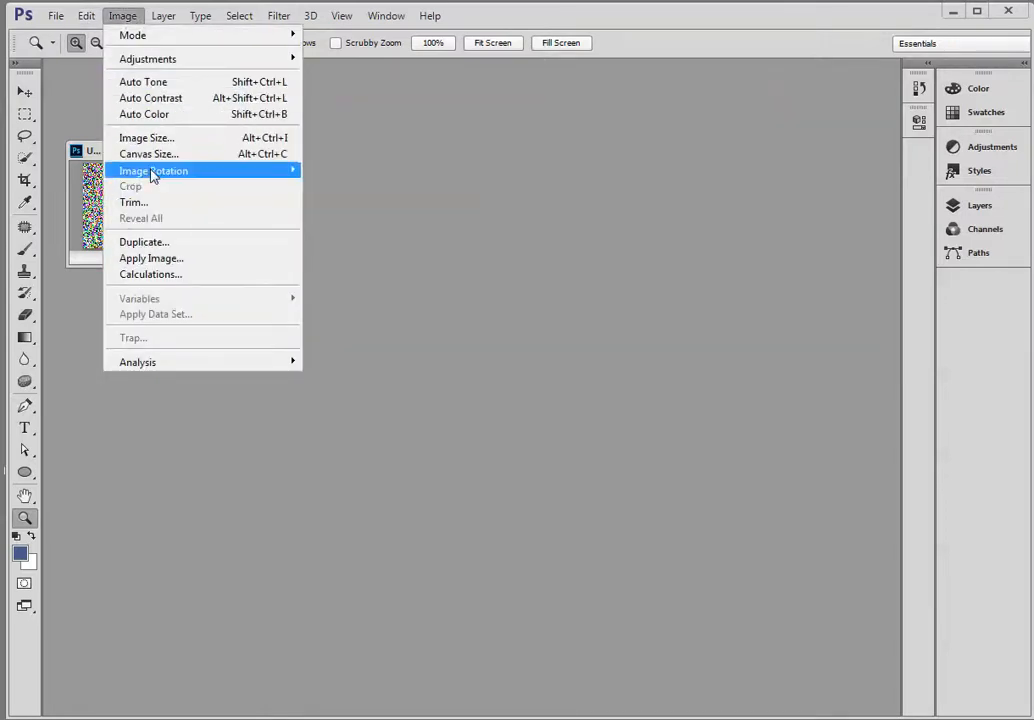
{"action": "left_click", "coordinate": [150, 138]}
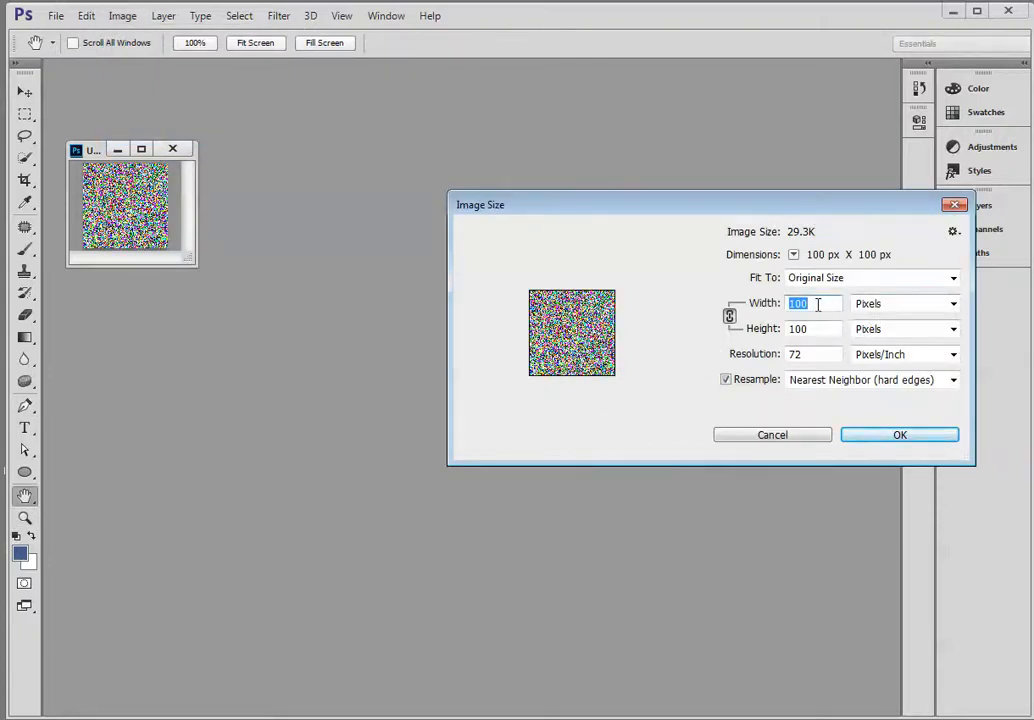
{"action": "type", "text": "500"}
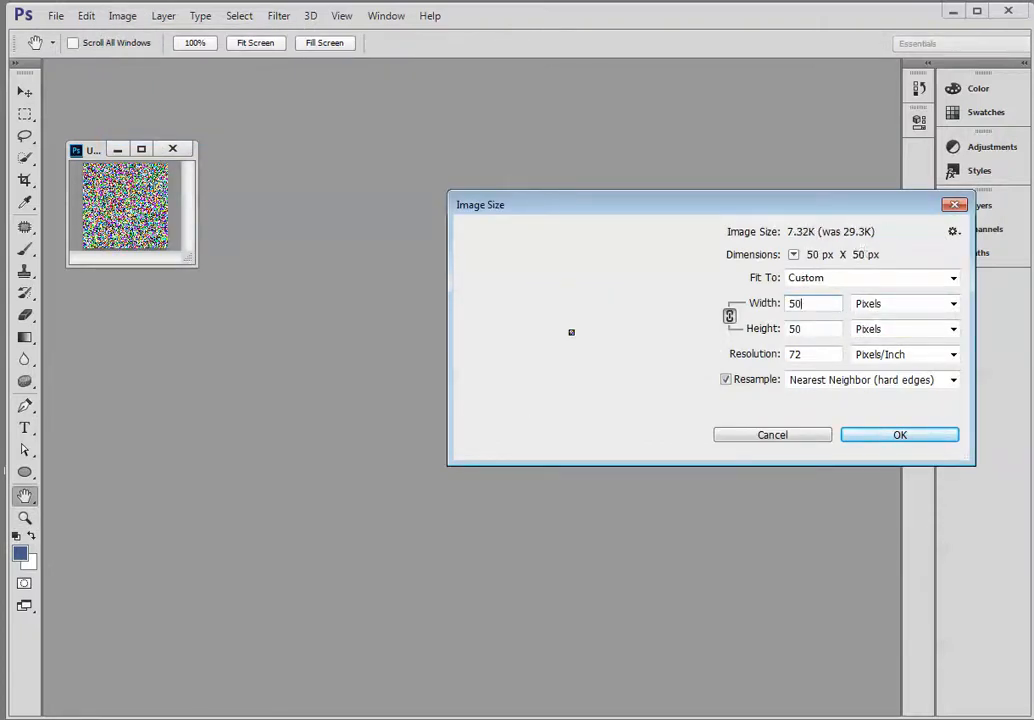
{"action": "left_click", "coordinate": [810, 330]}
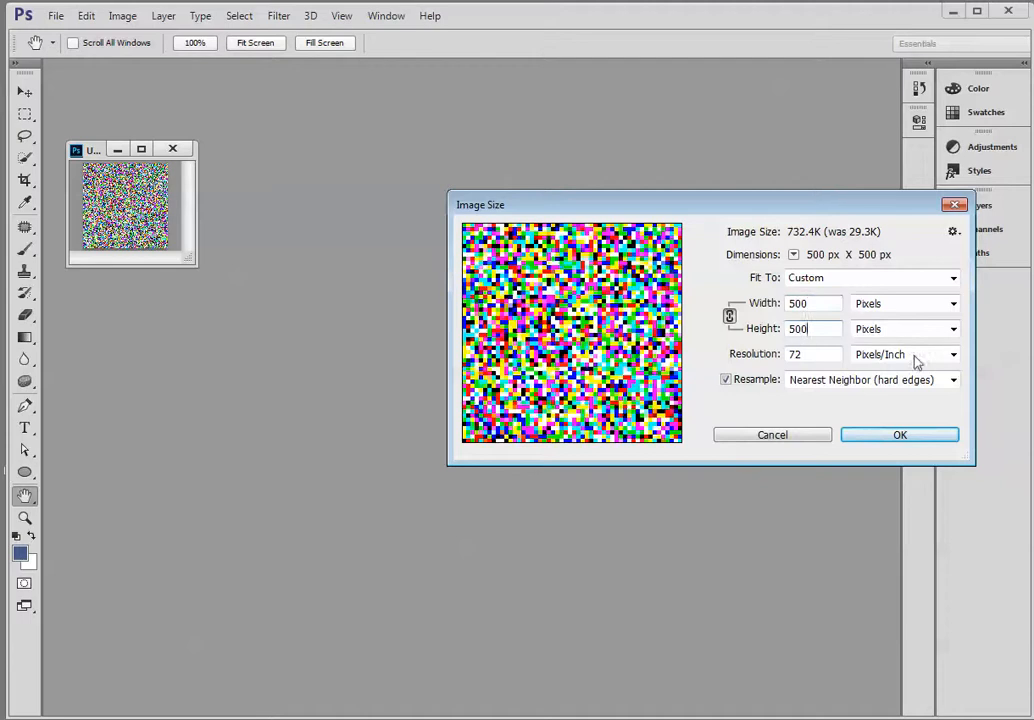
{"action": "left_click", "coordinate": [898, 440]}
{"action": "key", "text": "z"}
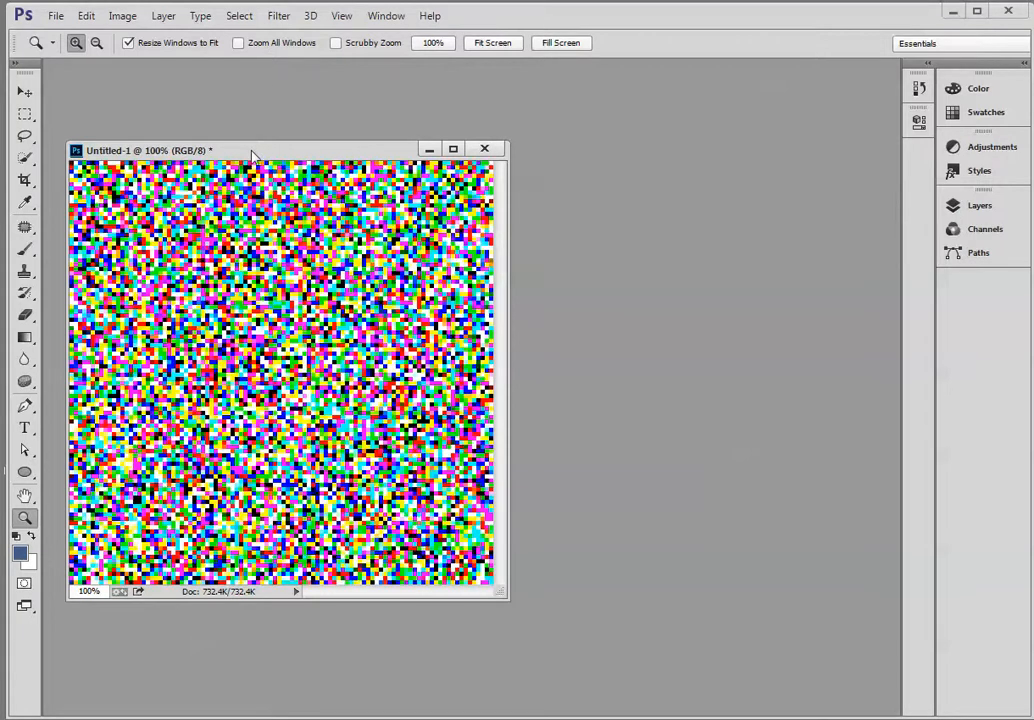
{"action": "left_click_drag", "start_coordinate": [252, 152], "coordinate": [254, 90]}
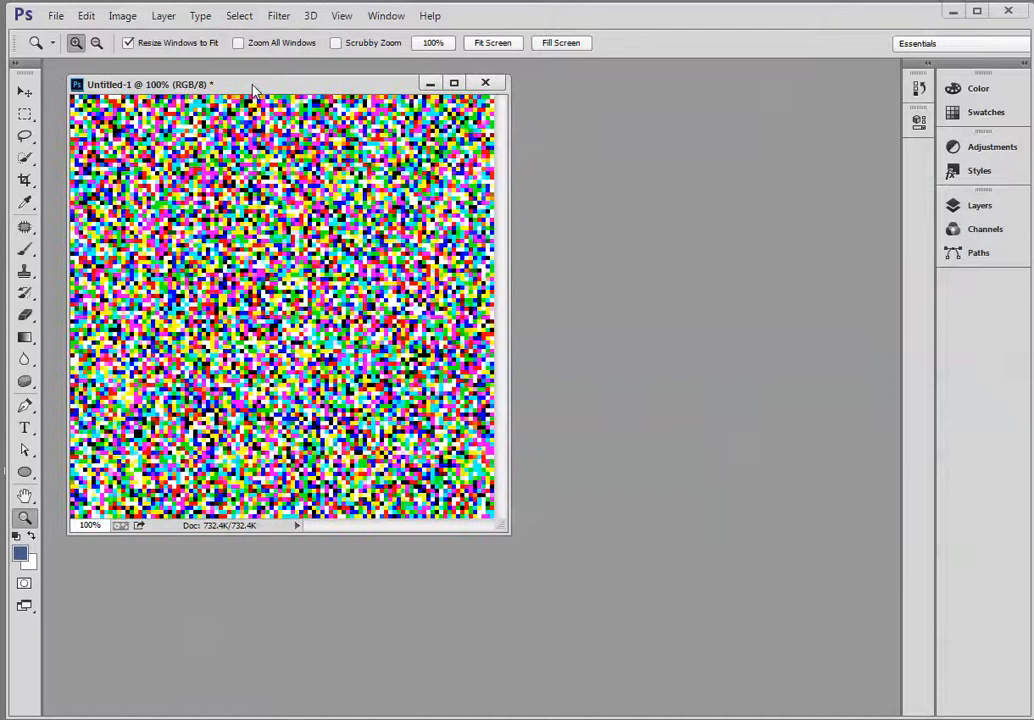
Convert the Background layer to a smart object and duplicate the converted layer.
{"action": "left_click", "coordinate": [986, 206]}
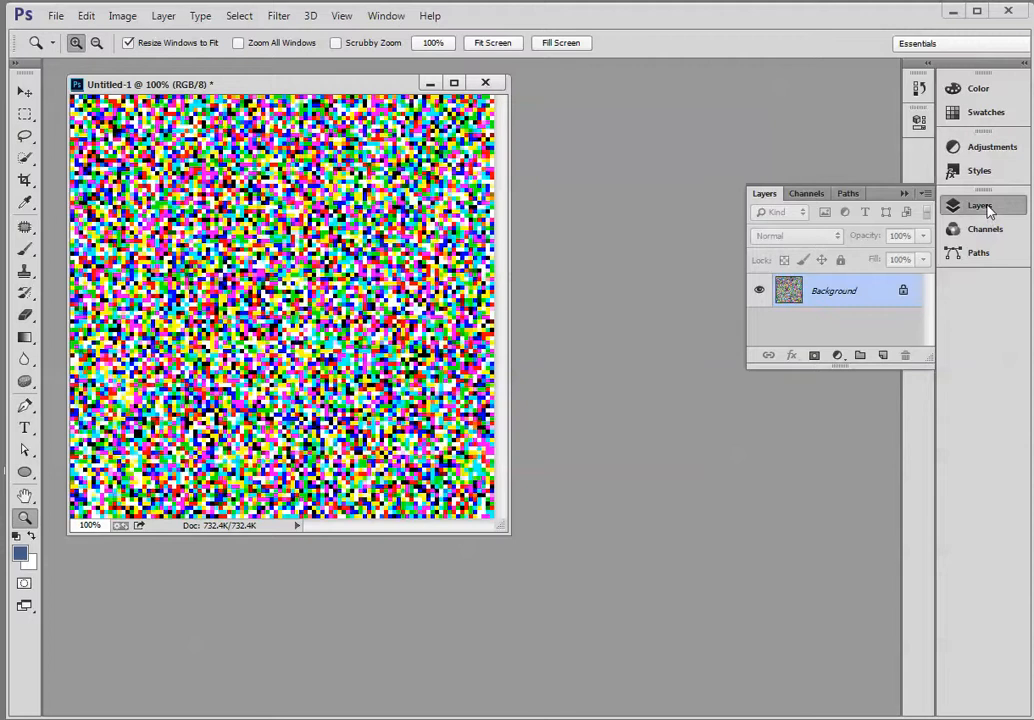
{"action": "right_click", "coordinate": [845, 291]}
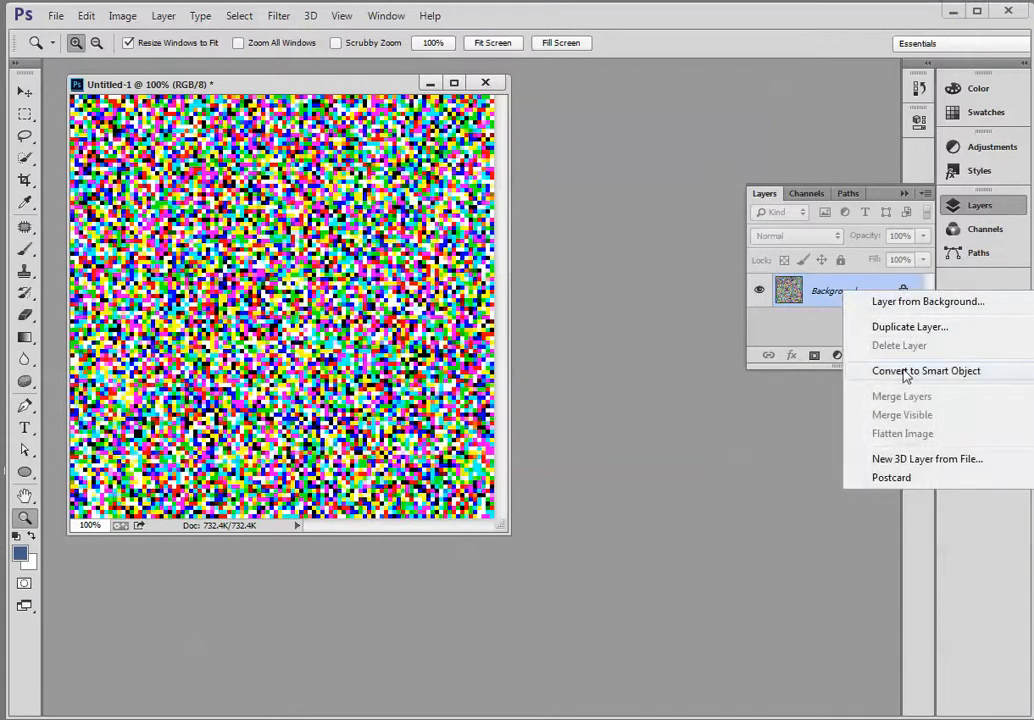
{"action": "right_click", "coordinate": [826, 297]}
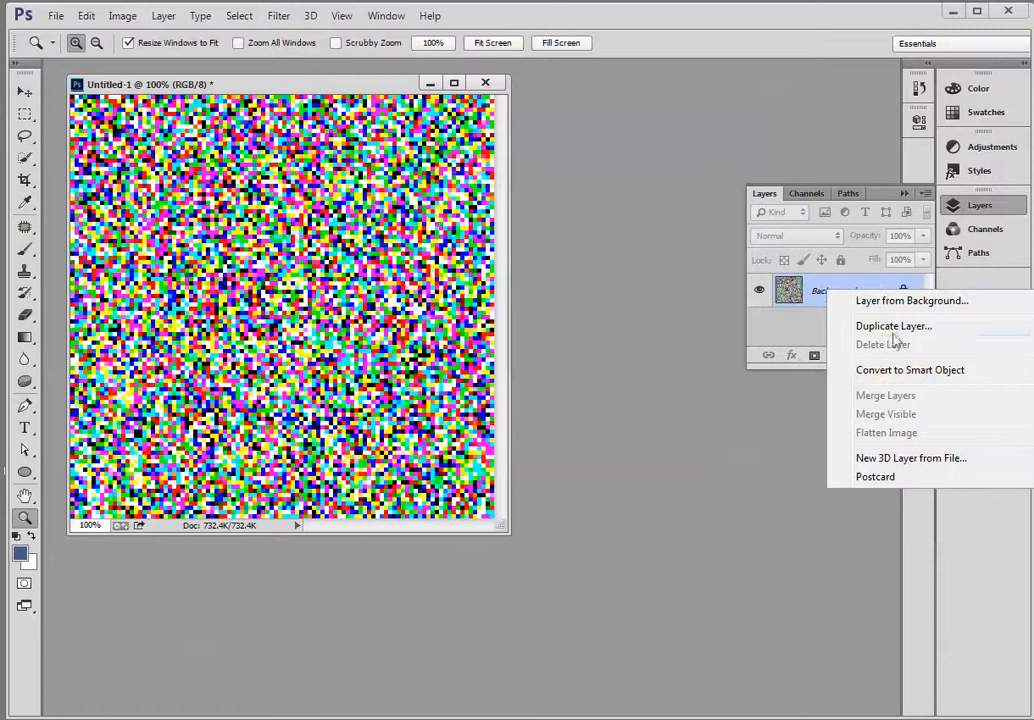
{"action": "left_click", "coordinate": [900, 370]}
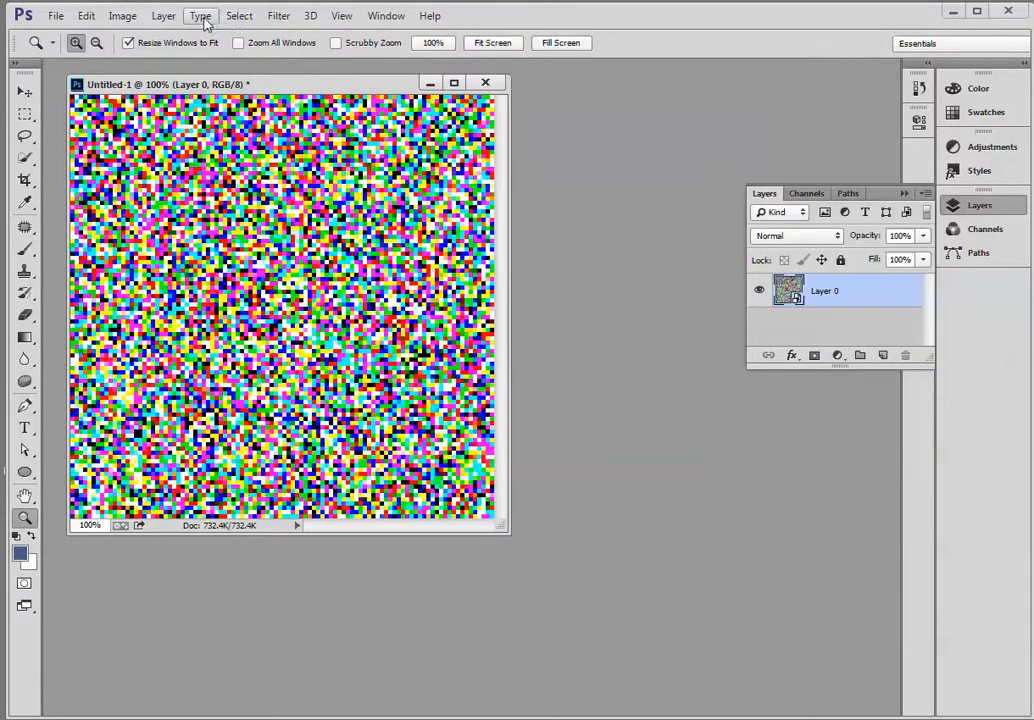
{"action": "left_click", "coordinate": [160, 17]}
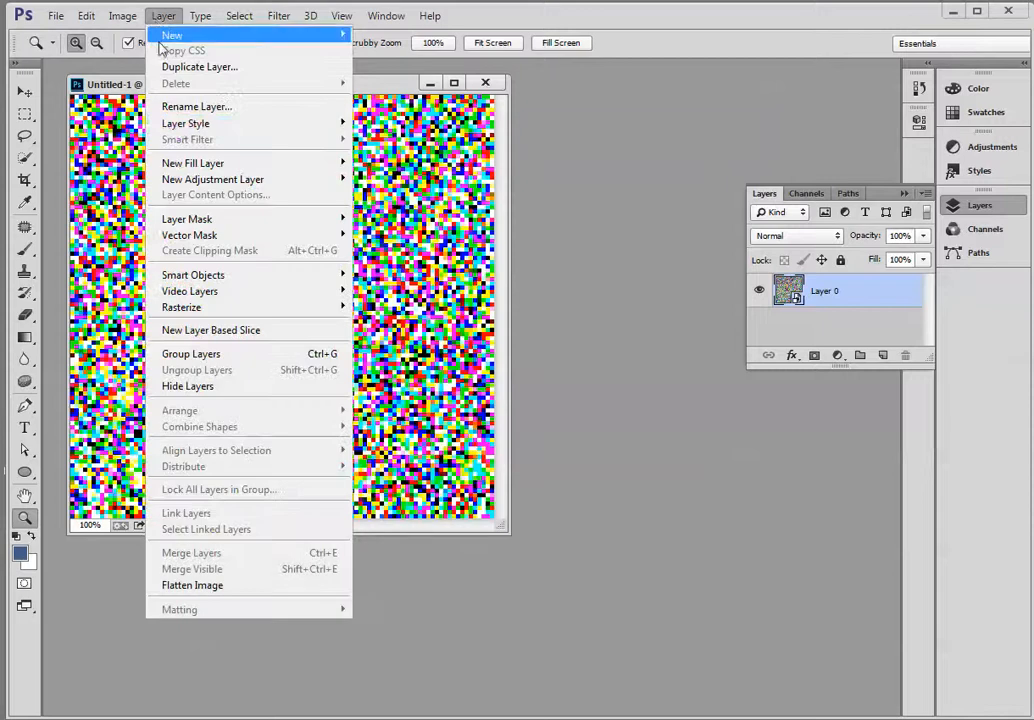
{"action": "mouse_move", "coordinate": [192, 281]}
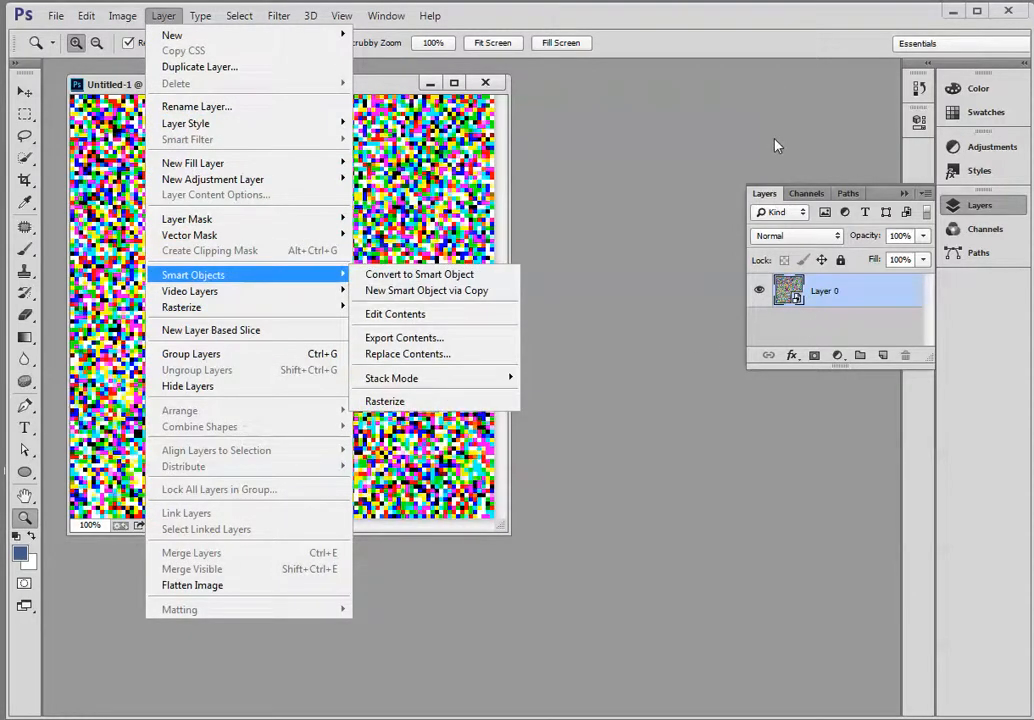
{"action": "left_click", "coordinate": [625, 111]}
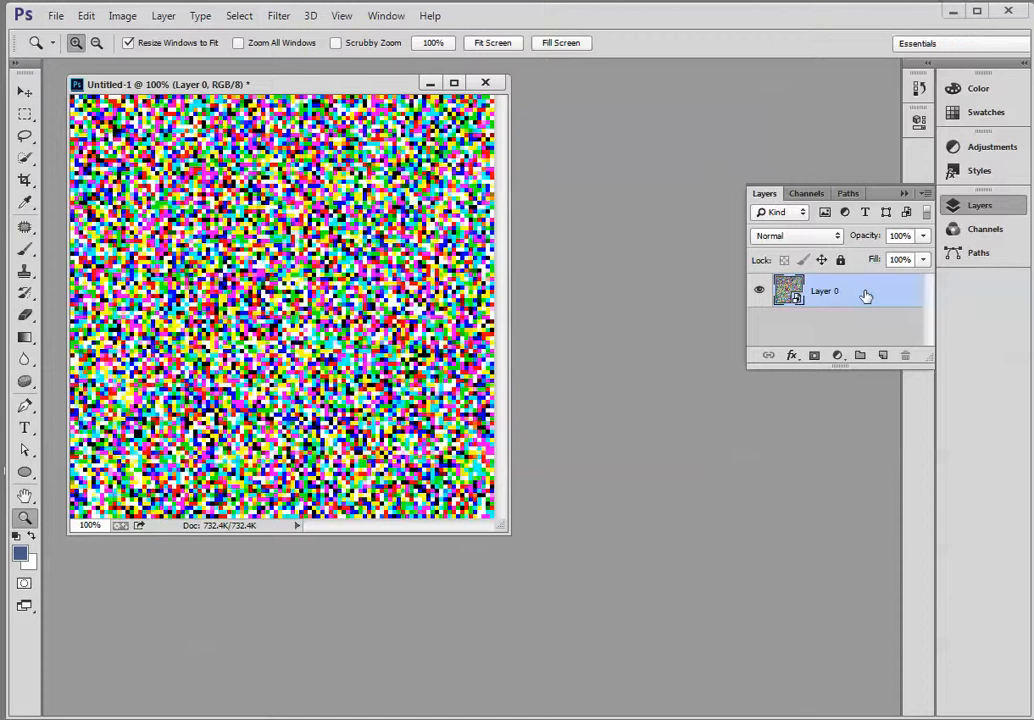
{"action": "left_click_drag", "start_coordinate": [859, 295], "coordinate": [882, 356]}
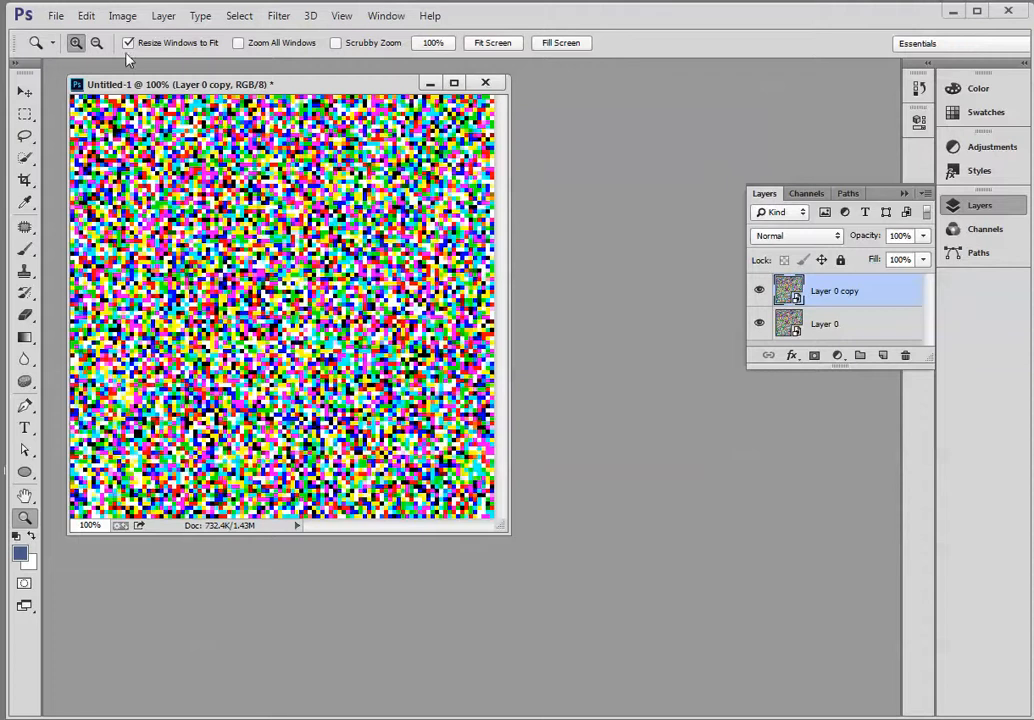
Extend the canvas width by a relative 100 percent to the right, using the middle-left anchor.
{"action": "left_click", "coordinate": [121, 17]}
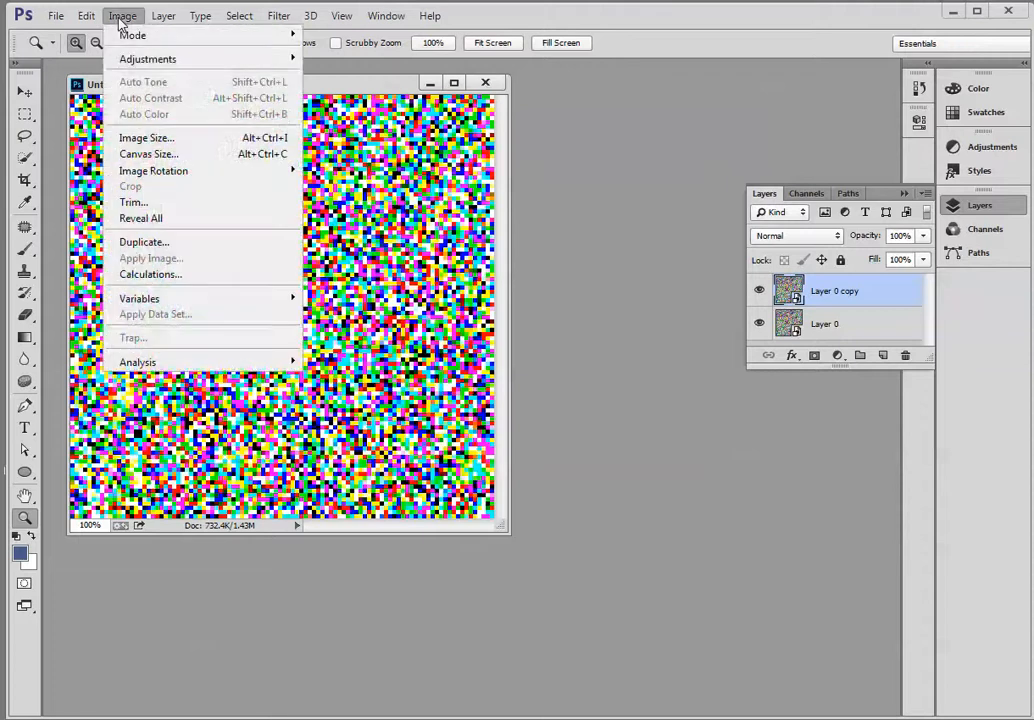
{"action": "left_click", "coordinate": [128, 154]}
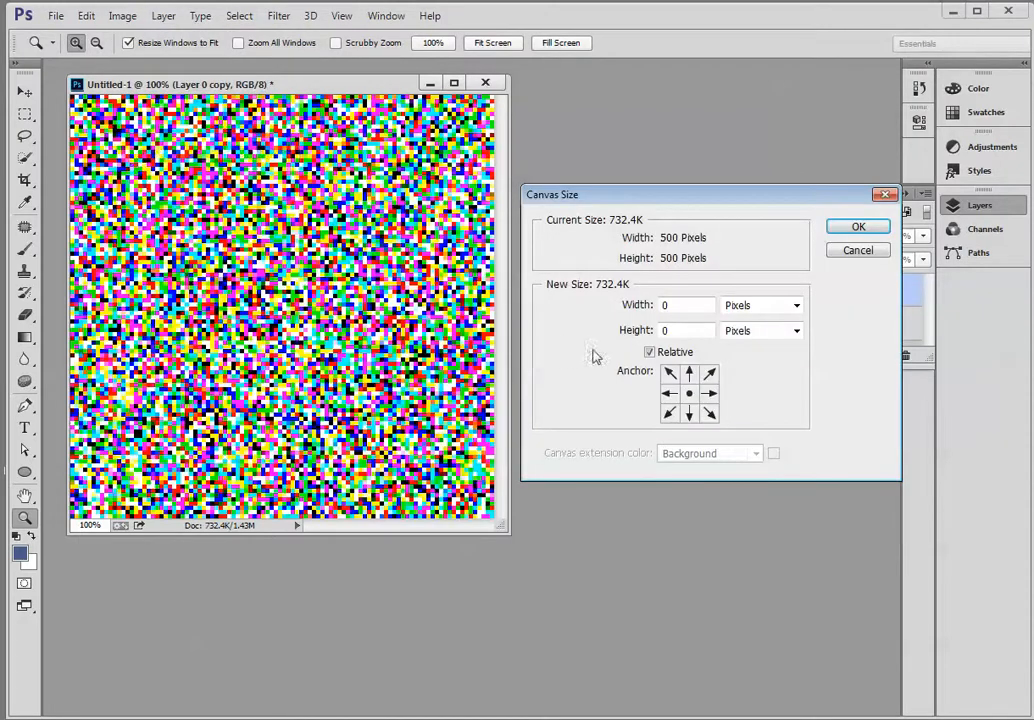
{"action": "left_click", "coordinate": [669, 394]}
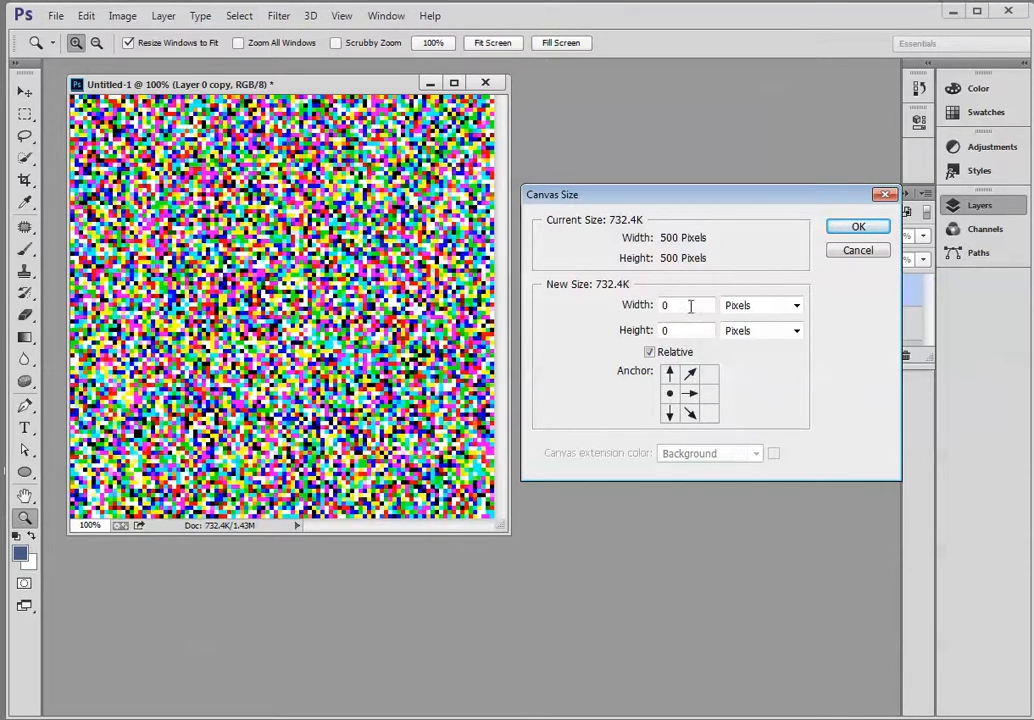
{"action": "left_click", "coordinate": [632, 310]}
{"action": "type", "text": "100"}
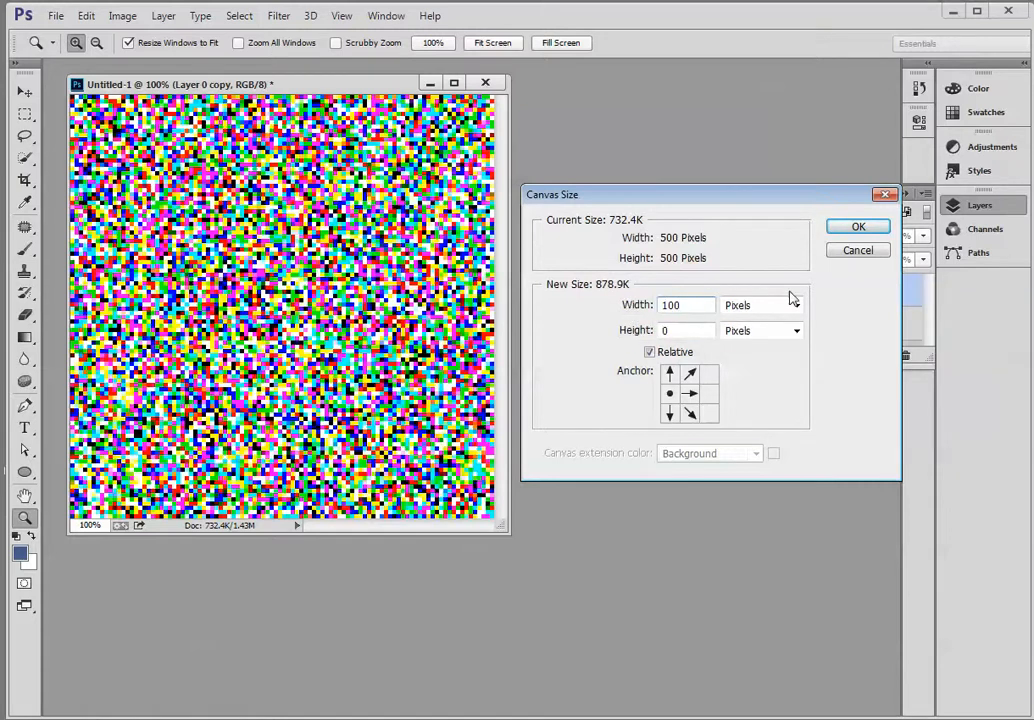
{"action": "left_click", "coordinate": [764, 308]}
{"action": "left_click", "coordinate": [766, 326]}
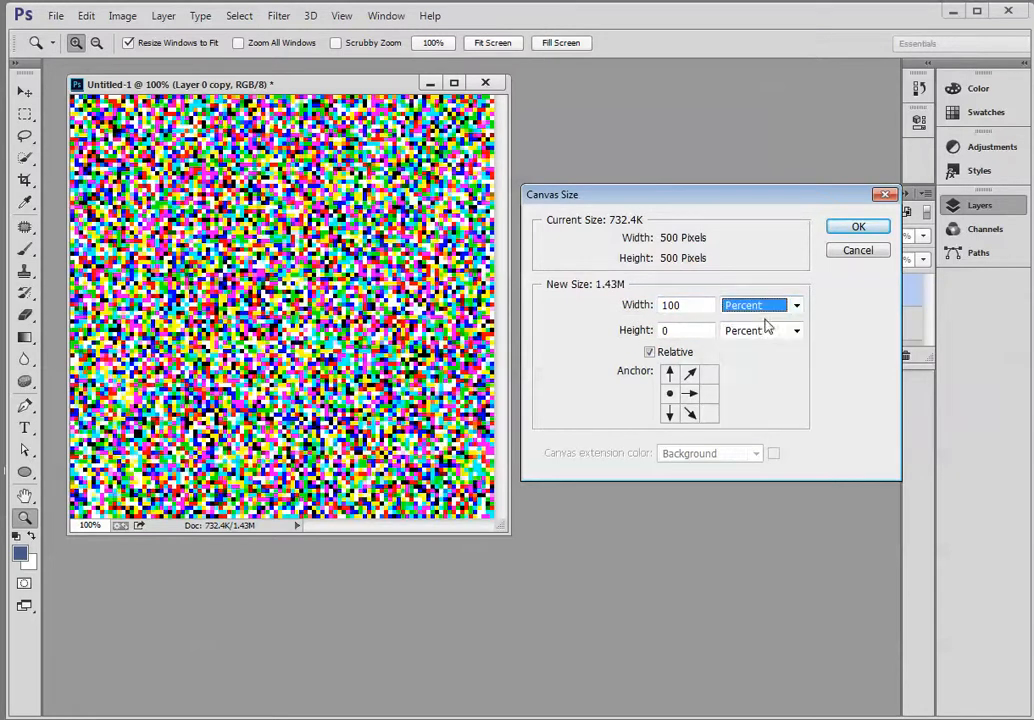
{"action": "left_click", "coordinate": [859, 228]}
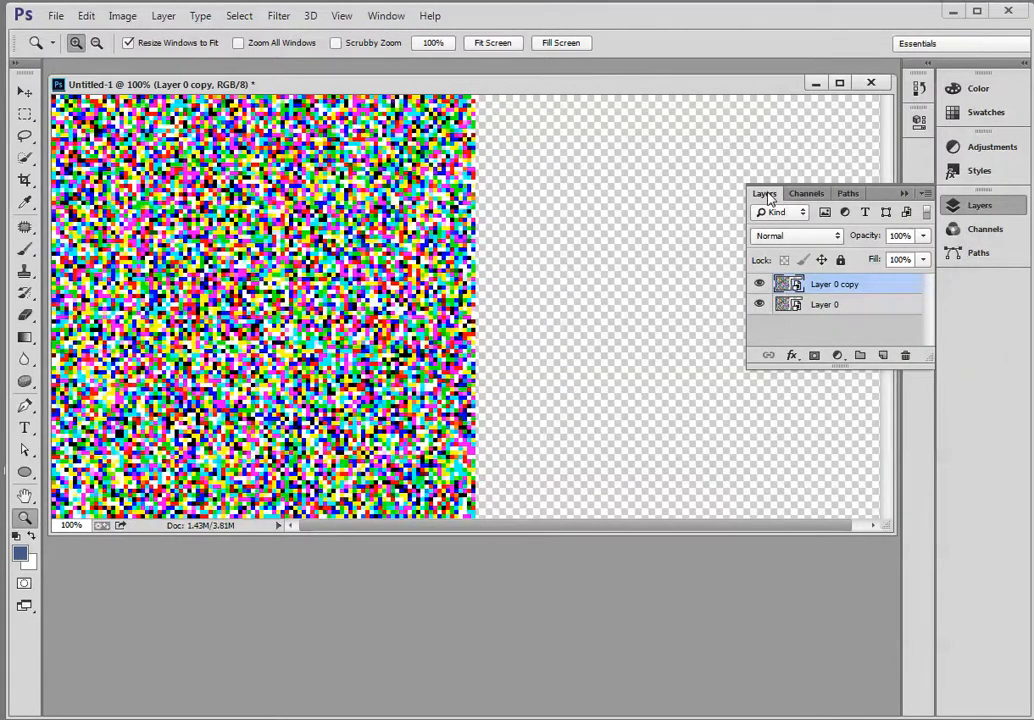
Float the Layers panel below the image and collapse the remaining Channels and Paths panels.
{"action": "left_click_drag", "start_coordinate": [767, 198], "coordinate": [562, 546]}
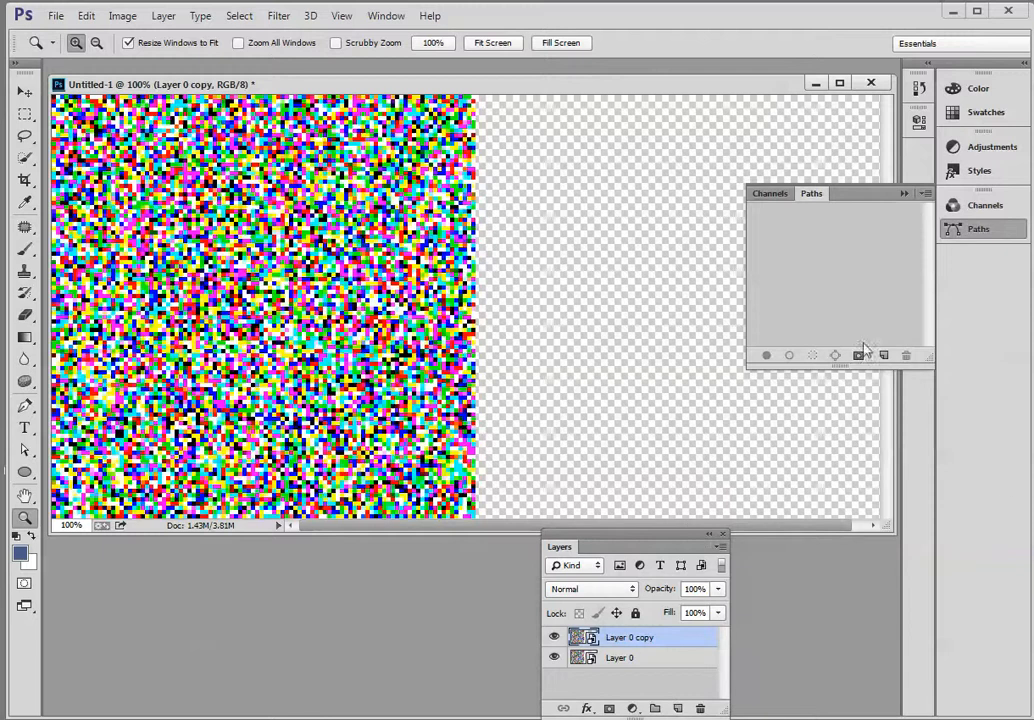
{"action": "left_click", "coordinate": [903, 195]}
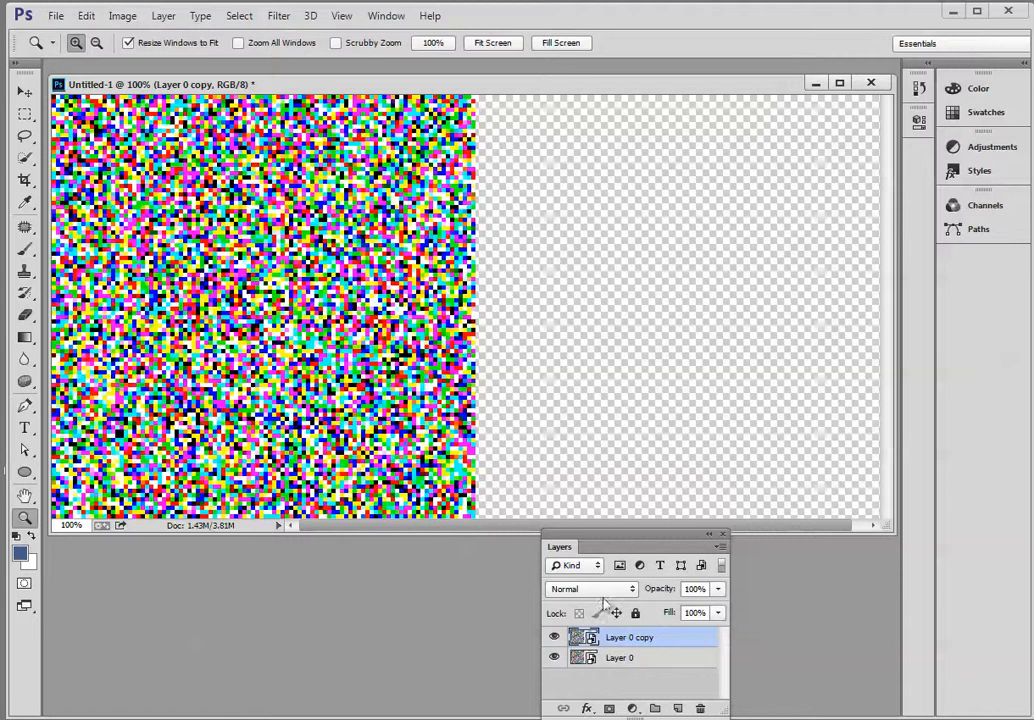
Flip Layer 0 copy horizontally and move it into the empty right half of the canvas.
{"action": "left_click", "coordinate": [33, 94]}
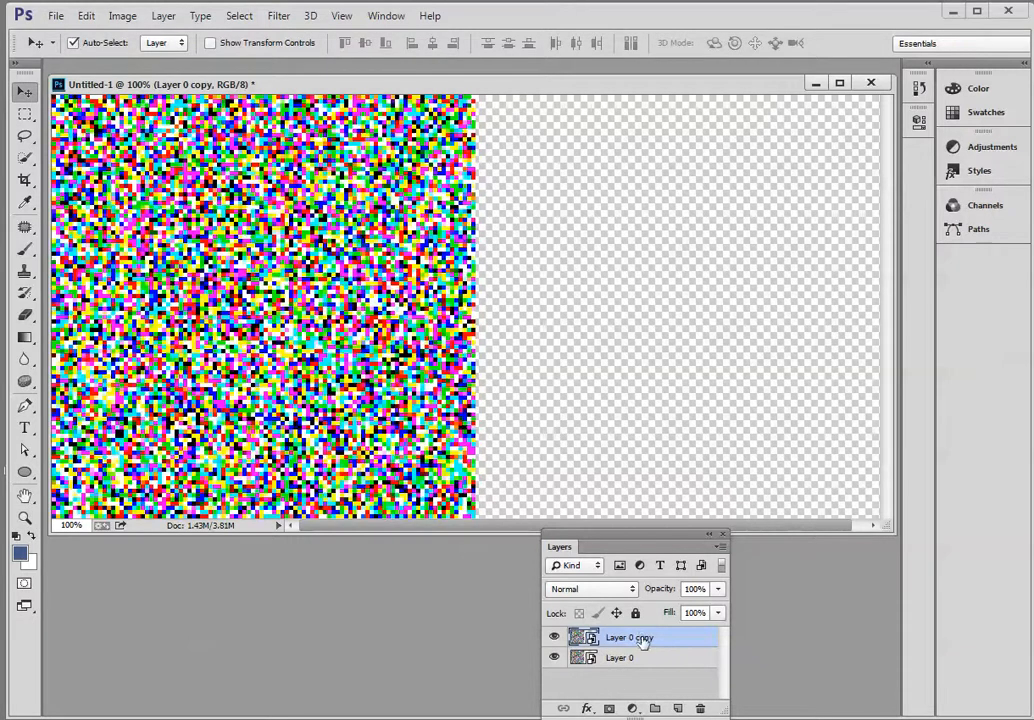
{"action": "left_click", "coordinate": [88, 16]}
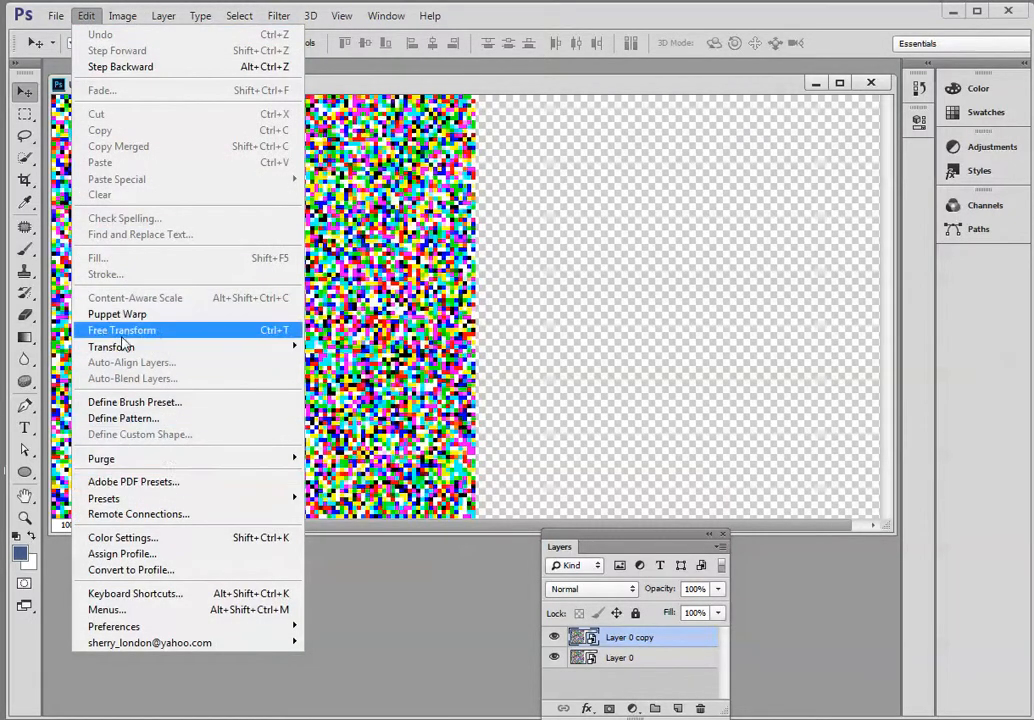
{"action": "mouse_move", "coordinate": [125, 346]}
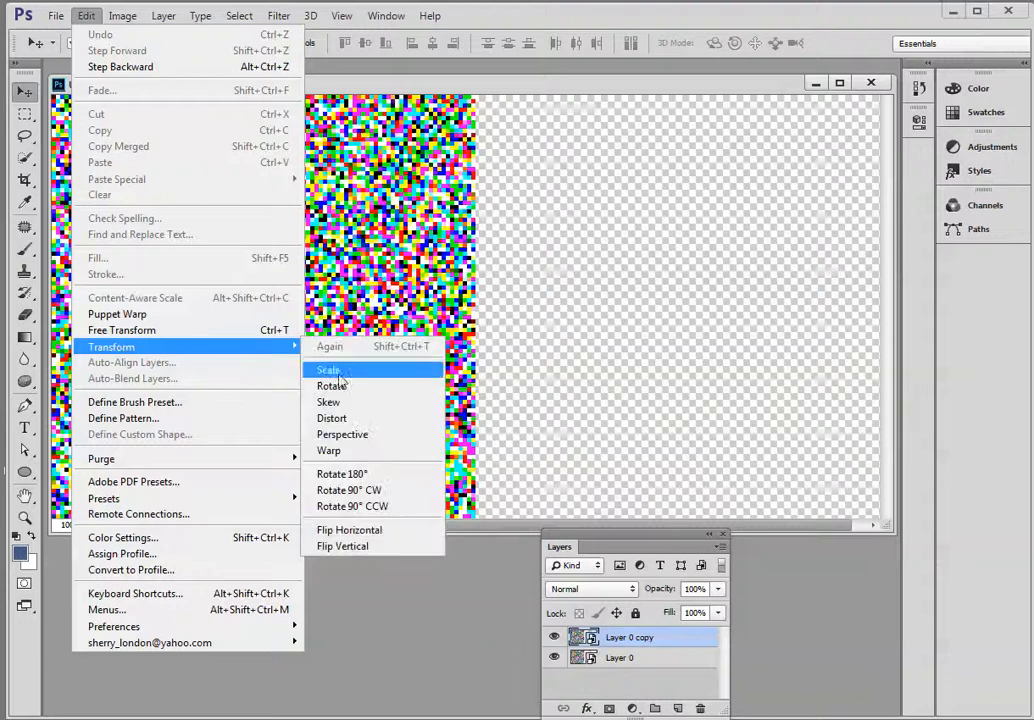
{"action": "left_click", "coordinate": [352, 531]}
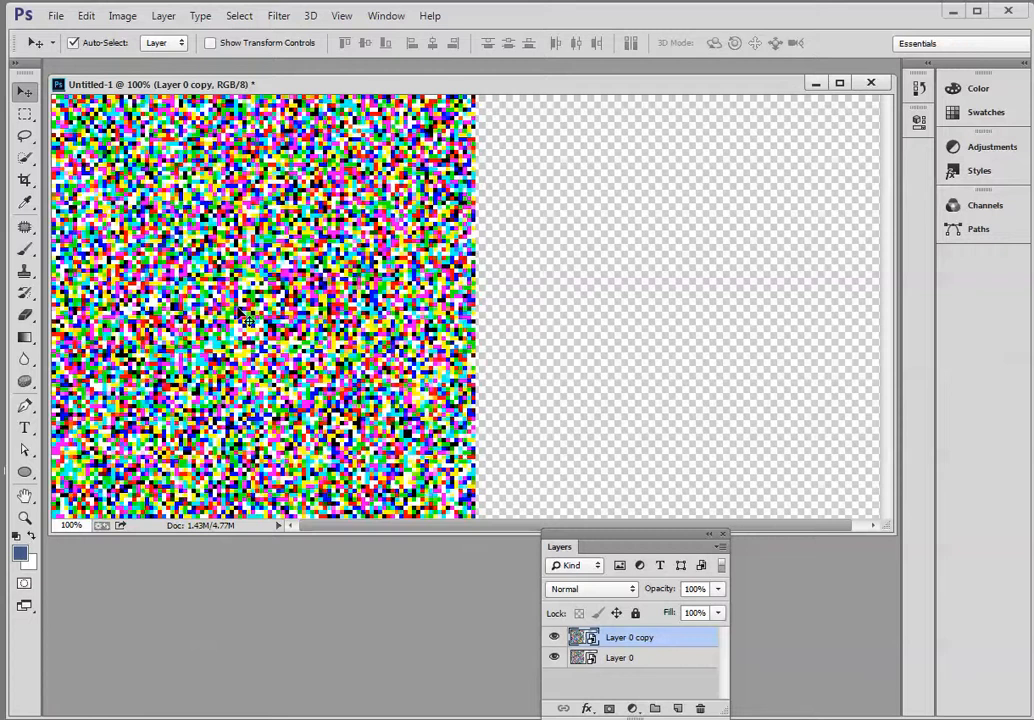
{"action": "left_click_drag", "start_coordinate": [241, 315], "coordinate": [666, 316]}
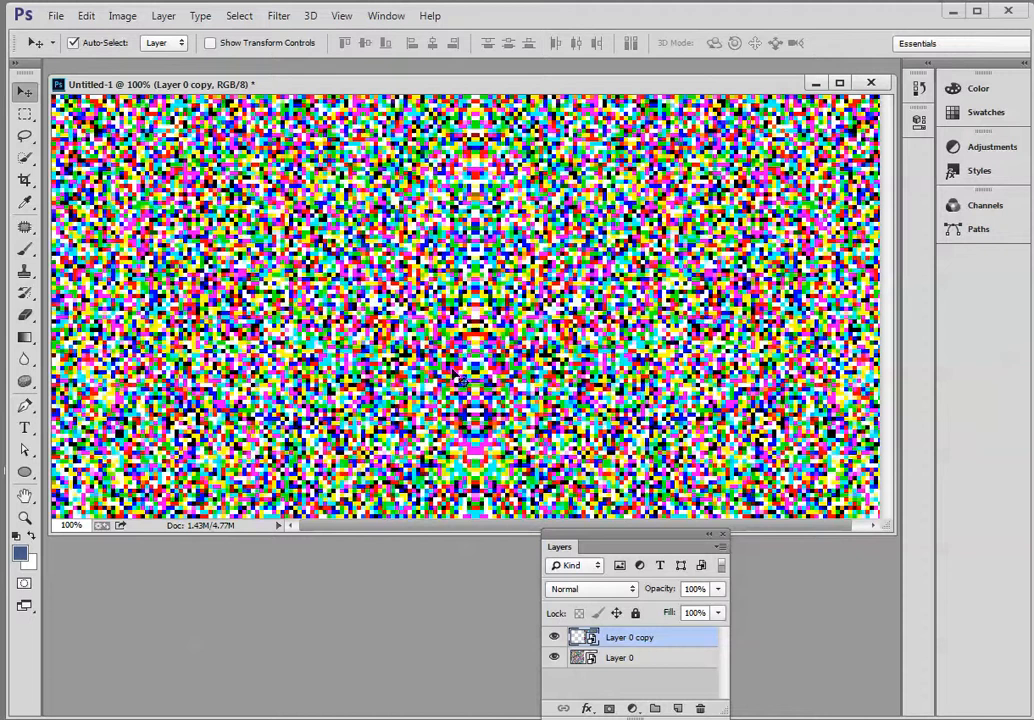
Duplicate Layer 0 and Layer 0 copy together, and place the Layers panel beside the image, enlarged to show all layers.
{"action": "key", "text": "ctrl+minus"}
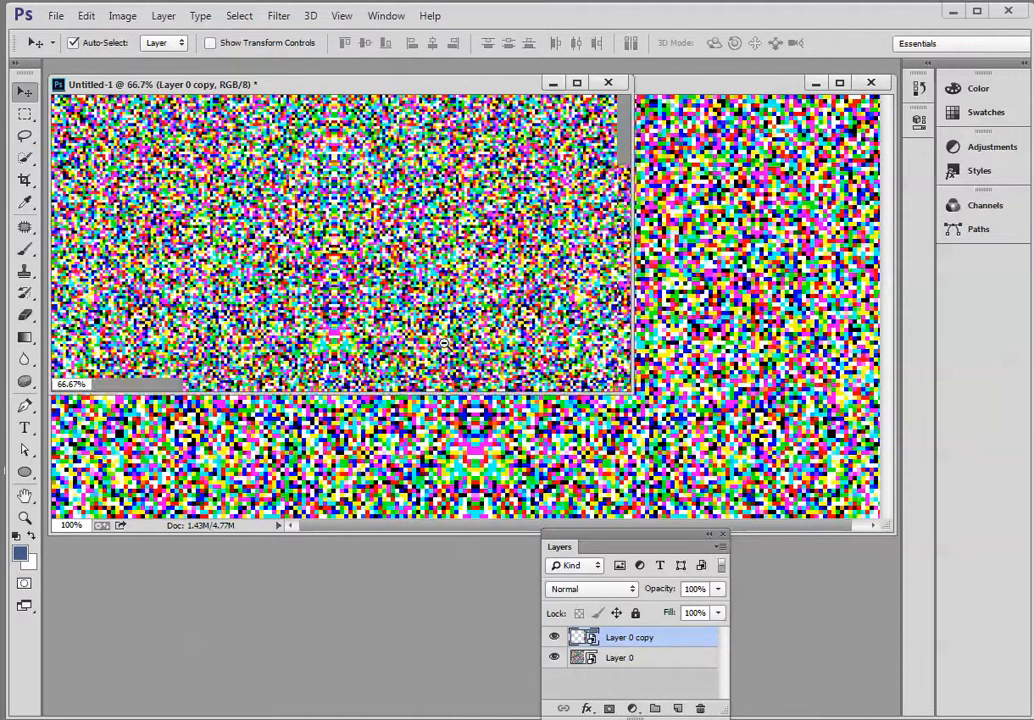
{"action": "key", "text": "ctrl+minus"}
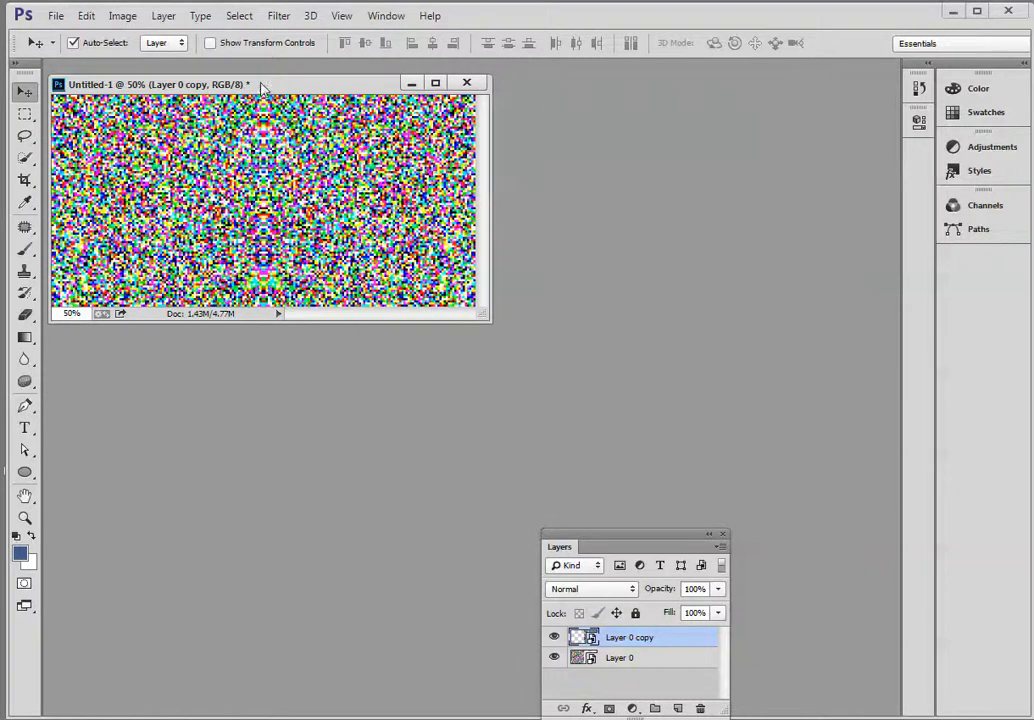
{"action": "left_click_drag", "start_coordinate": [262, 88], "coordinate": [285, 91]}
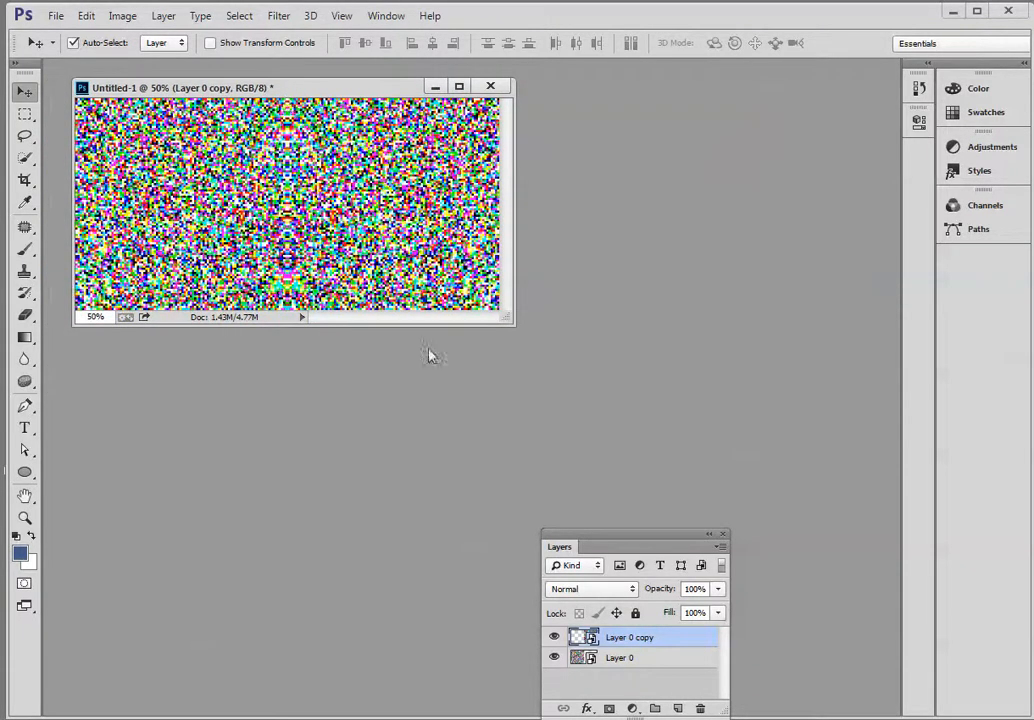
{"action": "left_click", "coordinate": [631, 664], "text": "shift"}
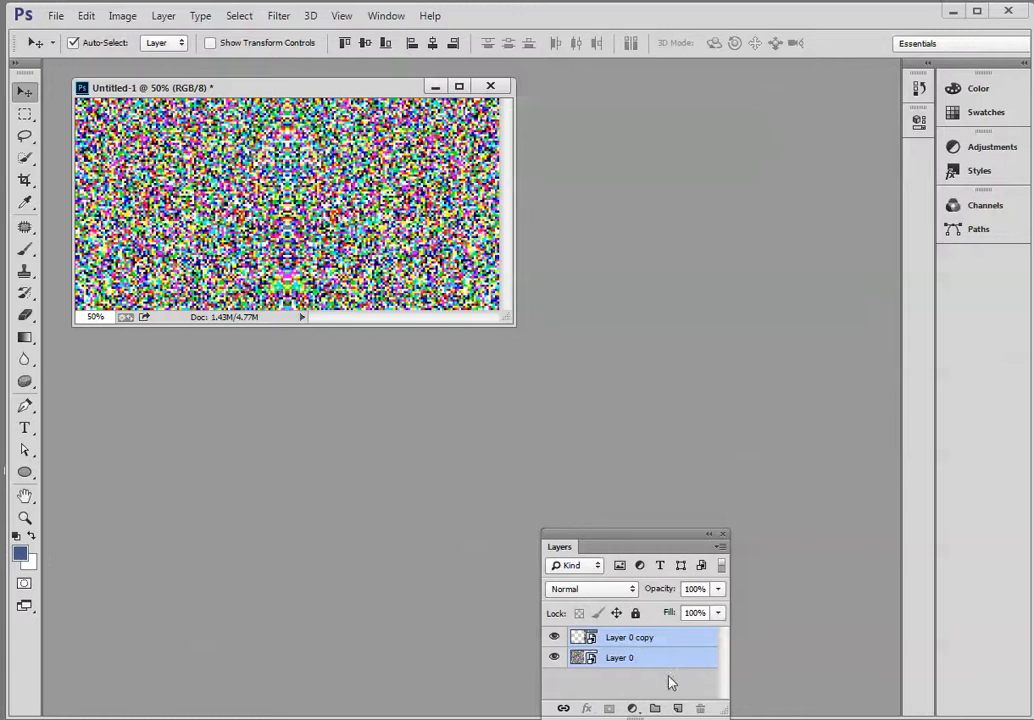
{"action": "left_click_drag", "start_coordinate": [663, 664], "coordinate": [680, 707]}
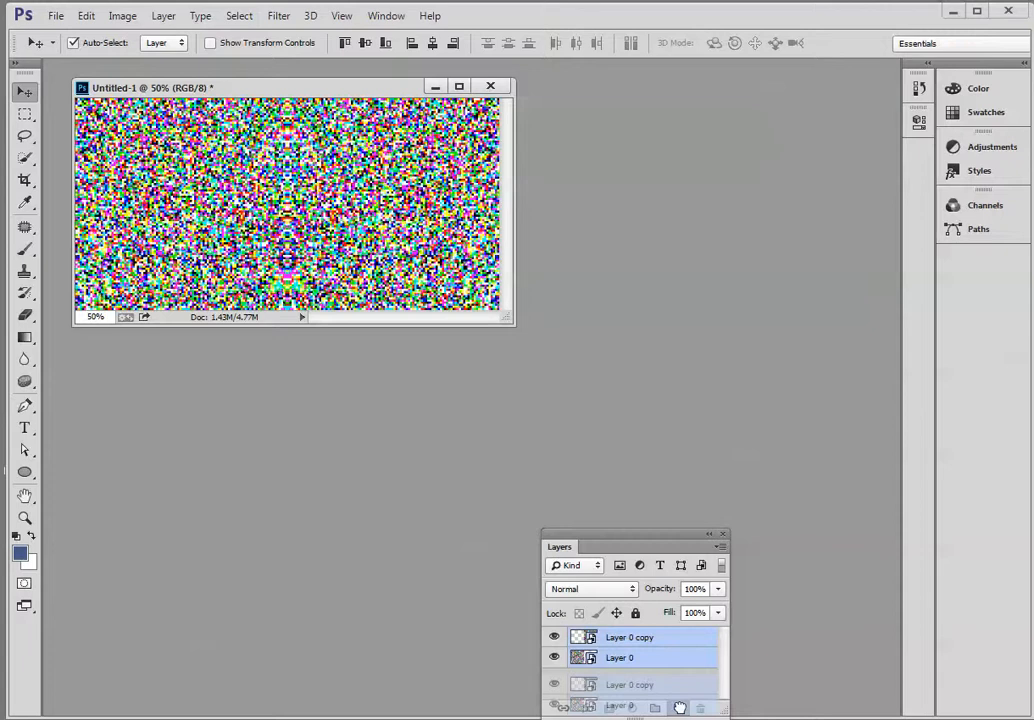
{"action": "left_click_drag", "start_coordinate": [680, 707], "coordinate": [680, 707]}
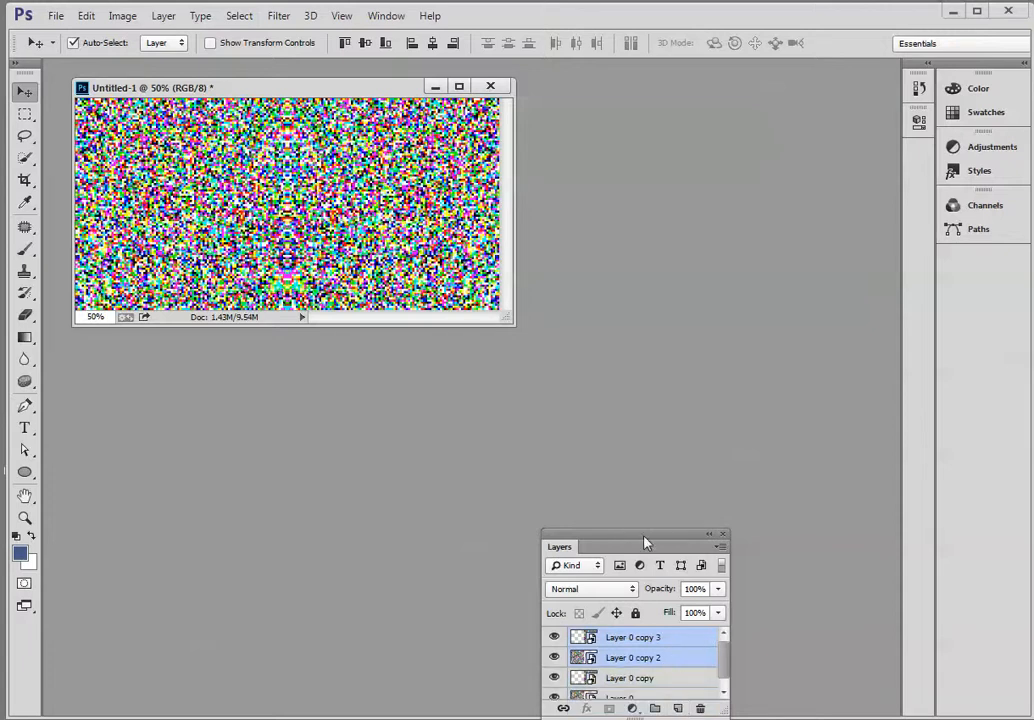
{"action": "left_click_drag", "start_coordinate": [645, 542], "coordinate": [753, 194]}
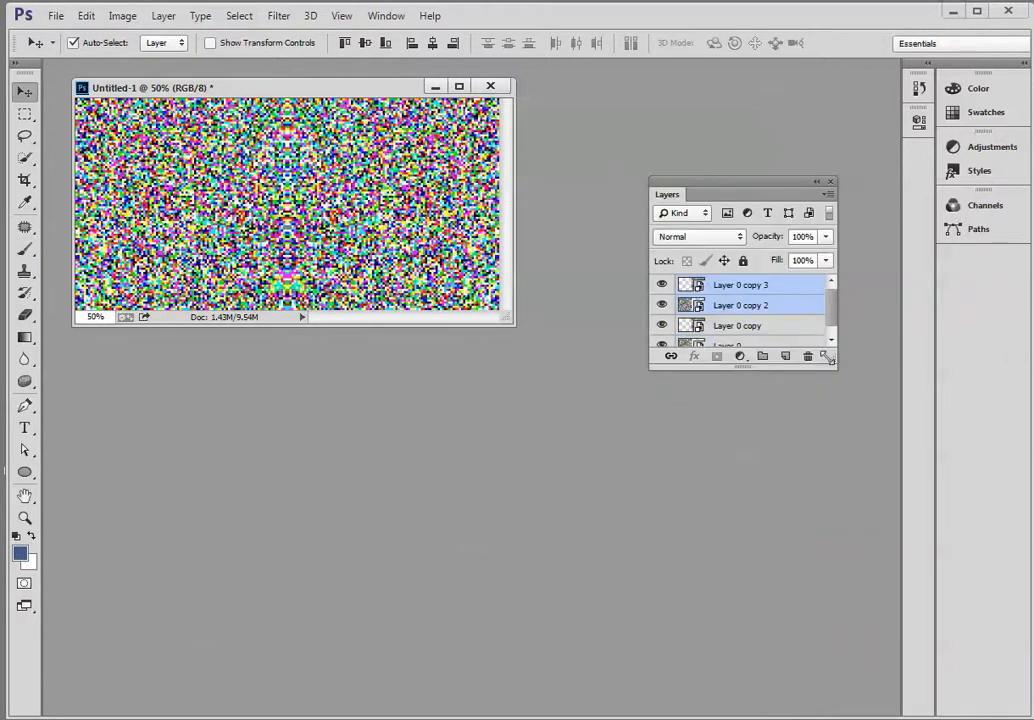
{"action": "left_click_drag", "start_coordinate": [827, 357], "coordinate": [851, 456]}
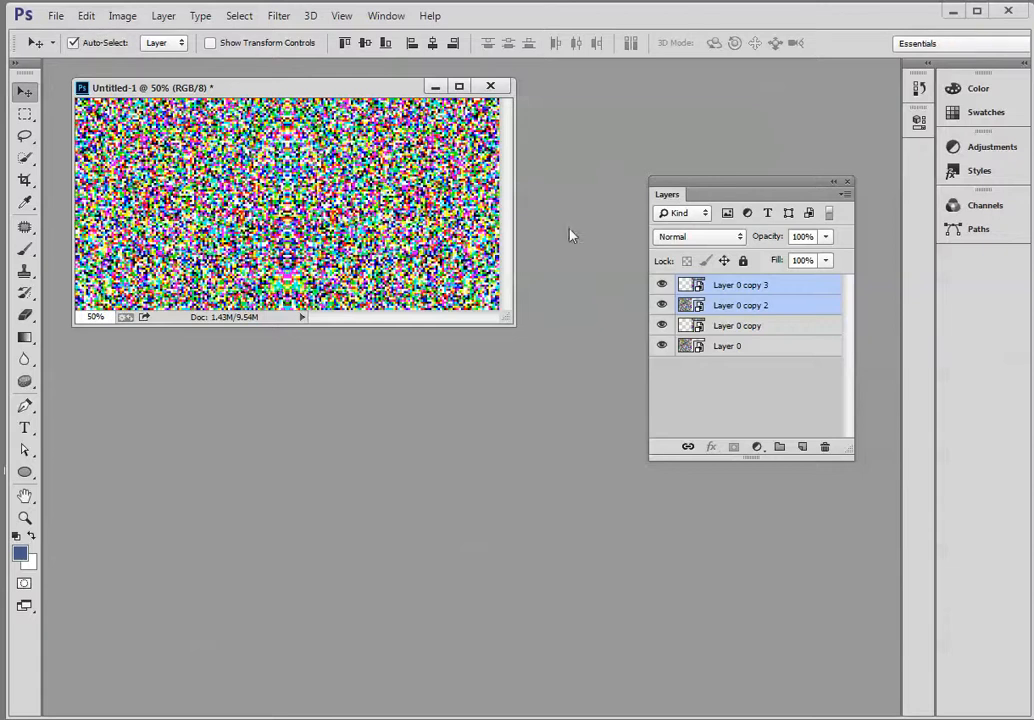
Flip the two duplicated layers, Layer 0 copy 2 and Layer 0 copy 3, vertically.
{"action": "left_click", "coordinate": [86, 16]}
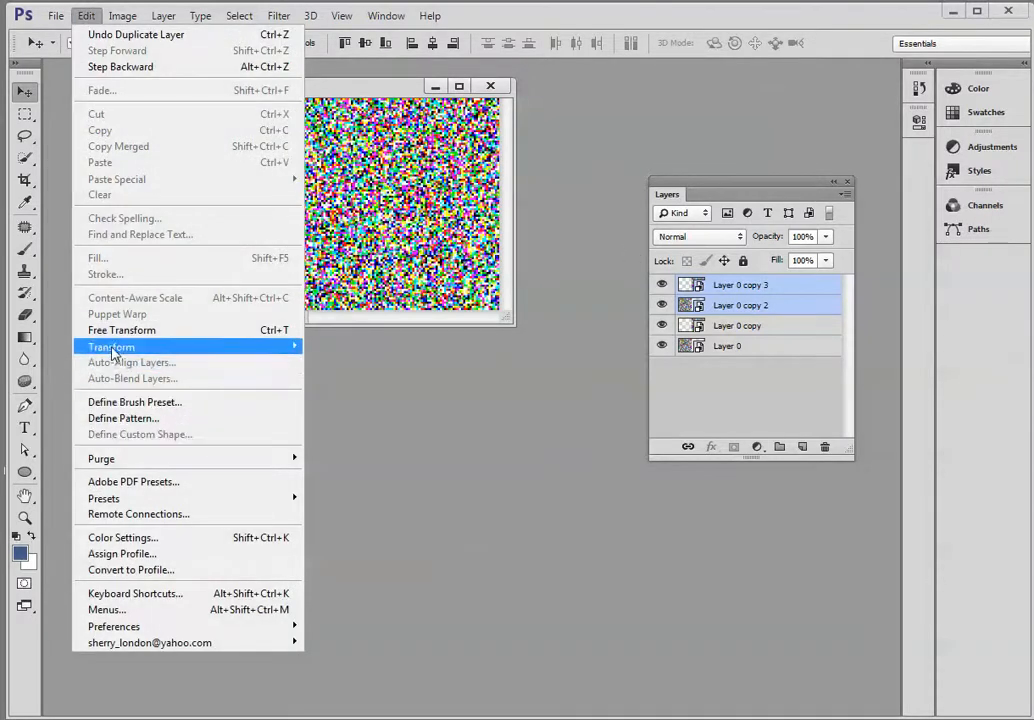
{"action": "mouse_move", "coordinate": [112, 352]}
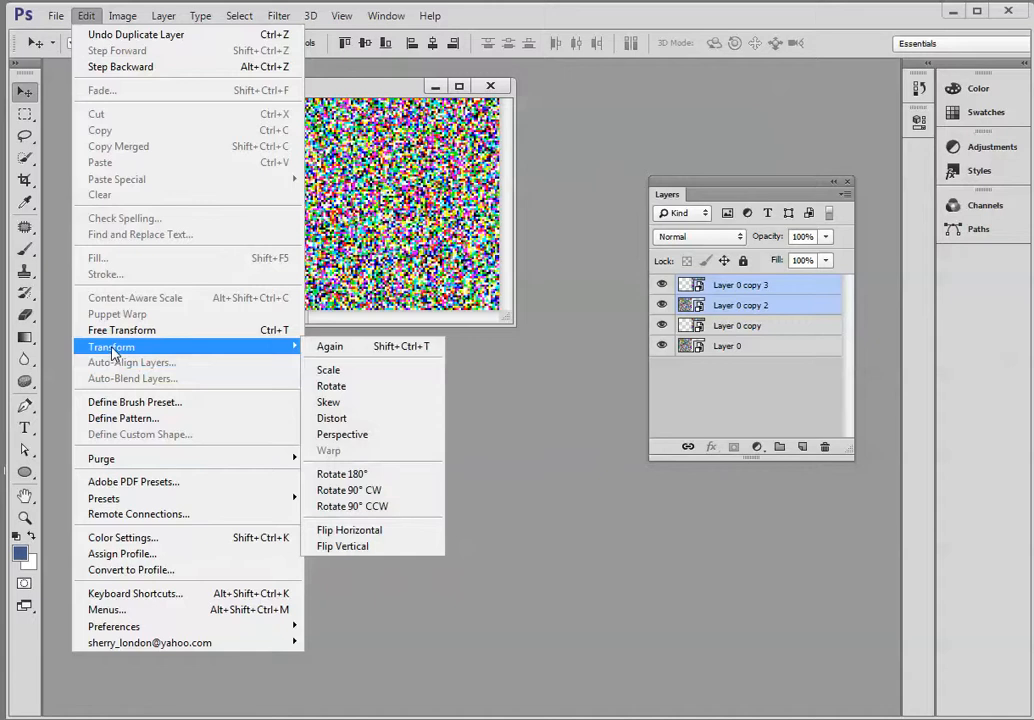
{"action": "left_click", "coordinate": [360, 549]}
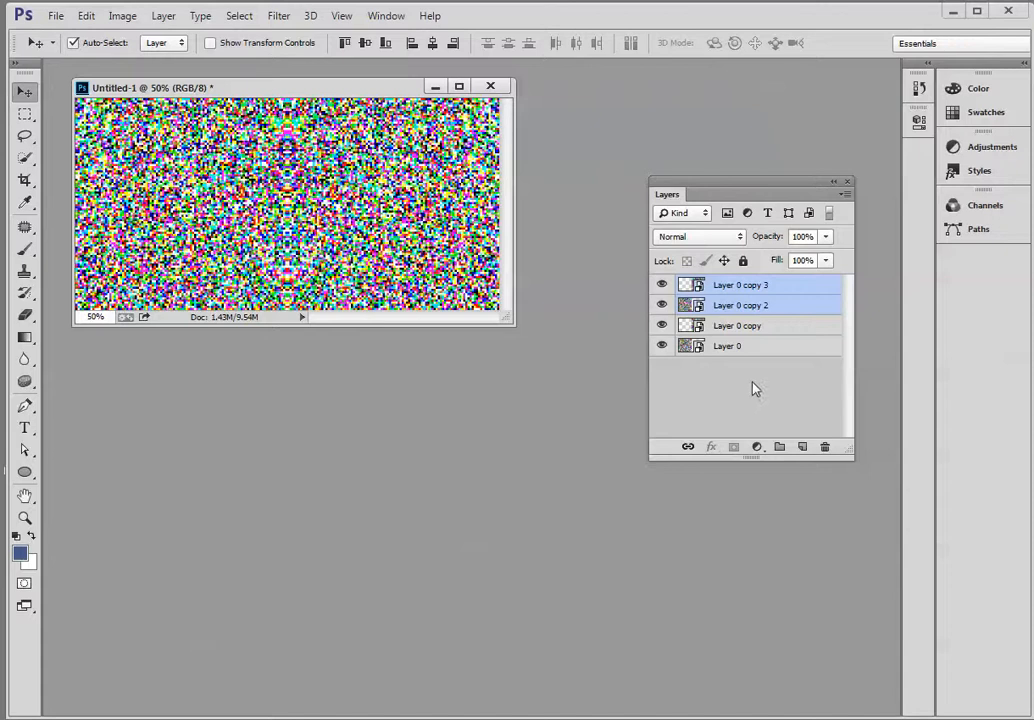
Extend the canvas height by a relative 100 percent from the top-centre anchor and move both flipped layers into the empty lower half.
{"action": "left_click", "coordinate": [87, 16]}
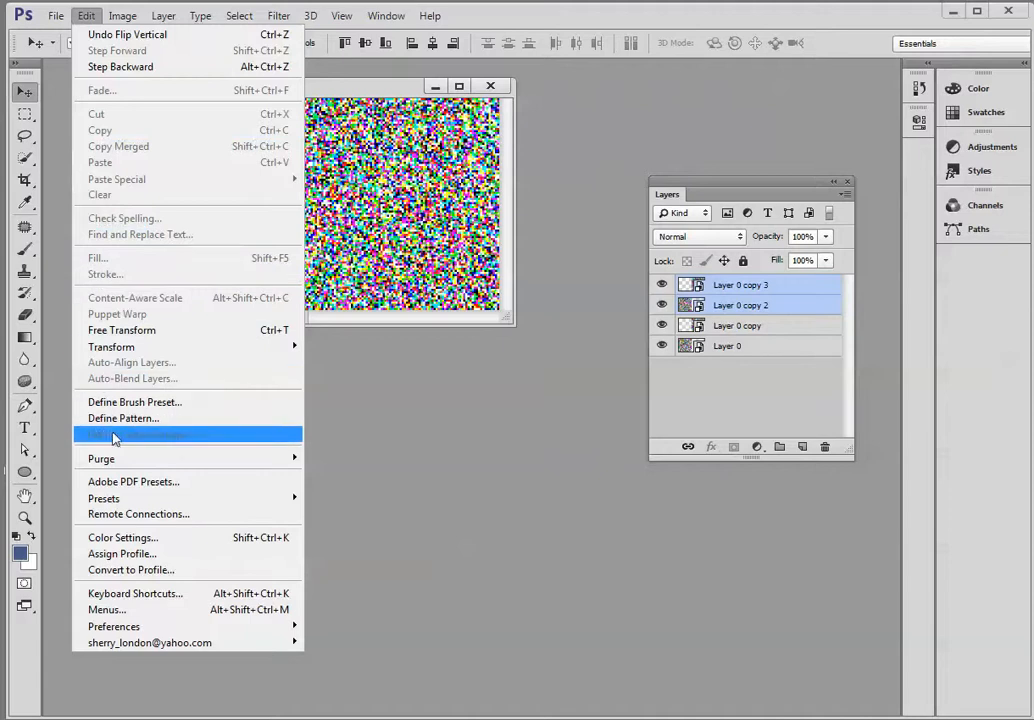
{"action": "mouse_move", "coordinate": [116, 18]}
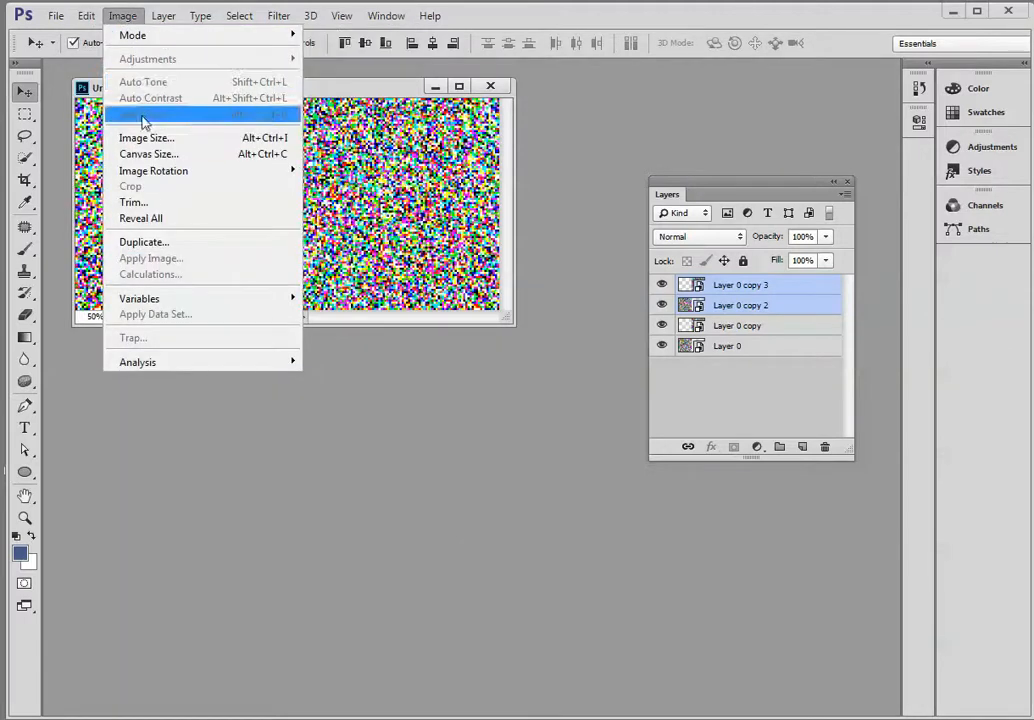
{"action": "left_click", "coordinate": [148, 154]}
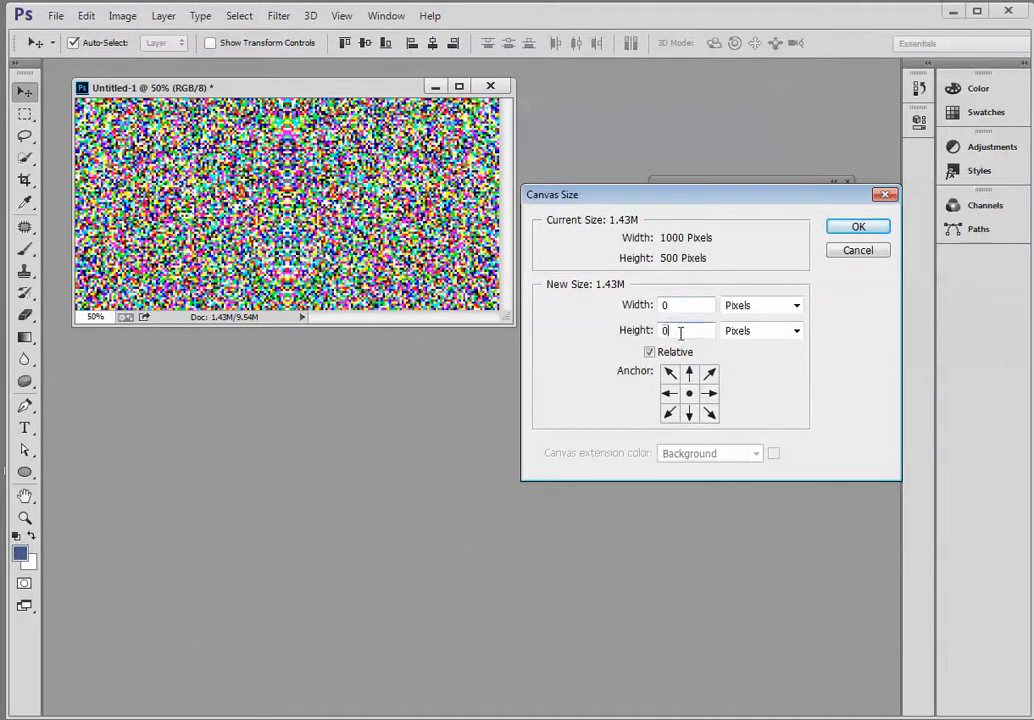
{"action": "left_click_drag", "start_coordinate": [680, 334], "coordinate": [634, 343]}
{"action": "type", "text": "1"}
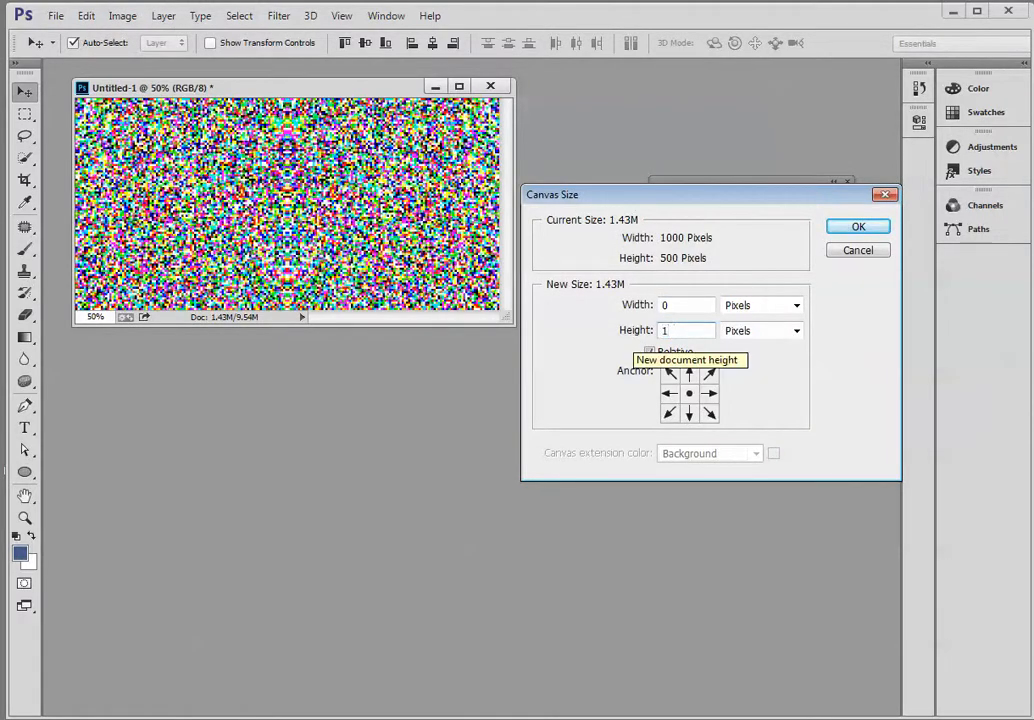
{"action": "type", "text": "00"}
{"action": "left_click", "coordinate": [762, 335]}
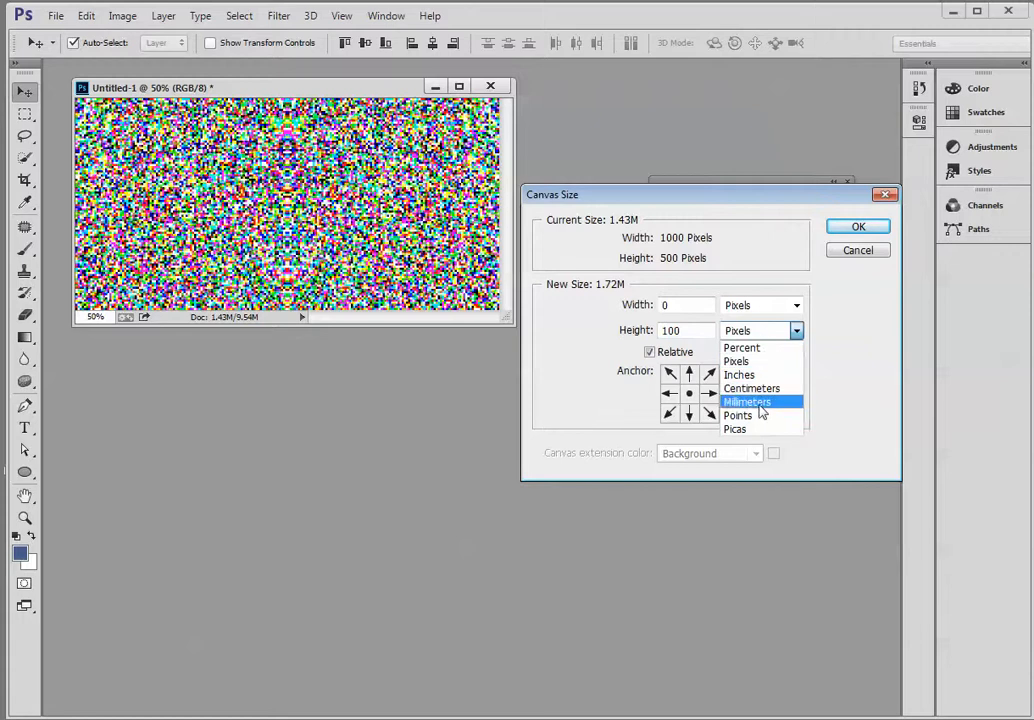
{"action": "left_click", "coordinate": [760, 348]}
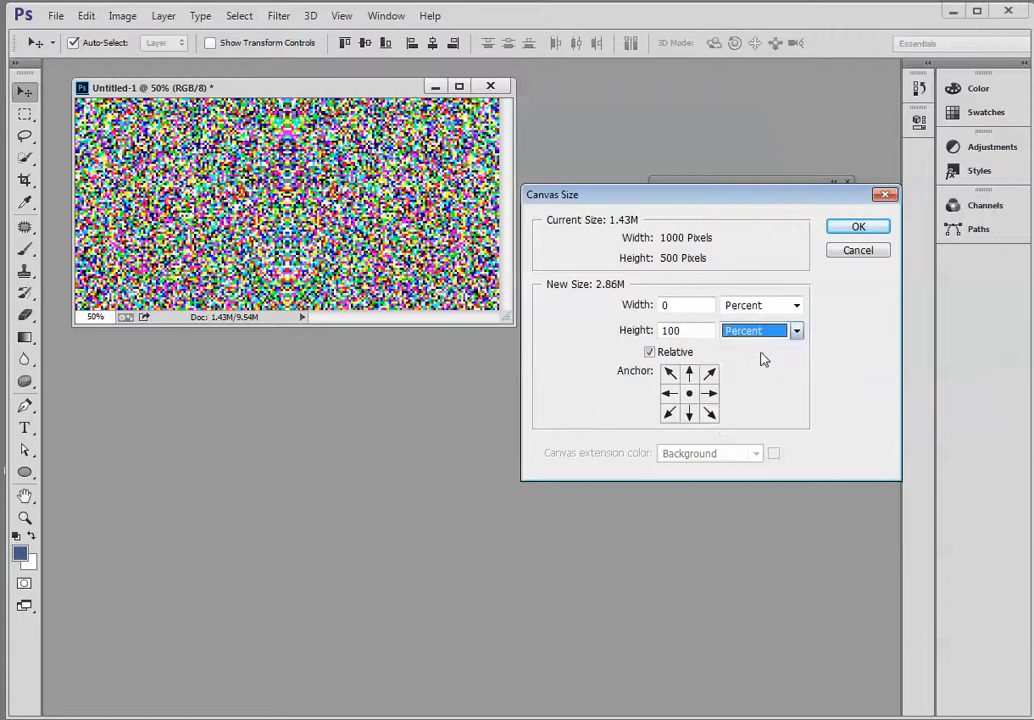
{"action": "left_click", "coordinate": [690, 374]}
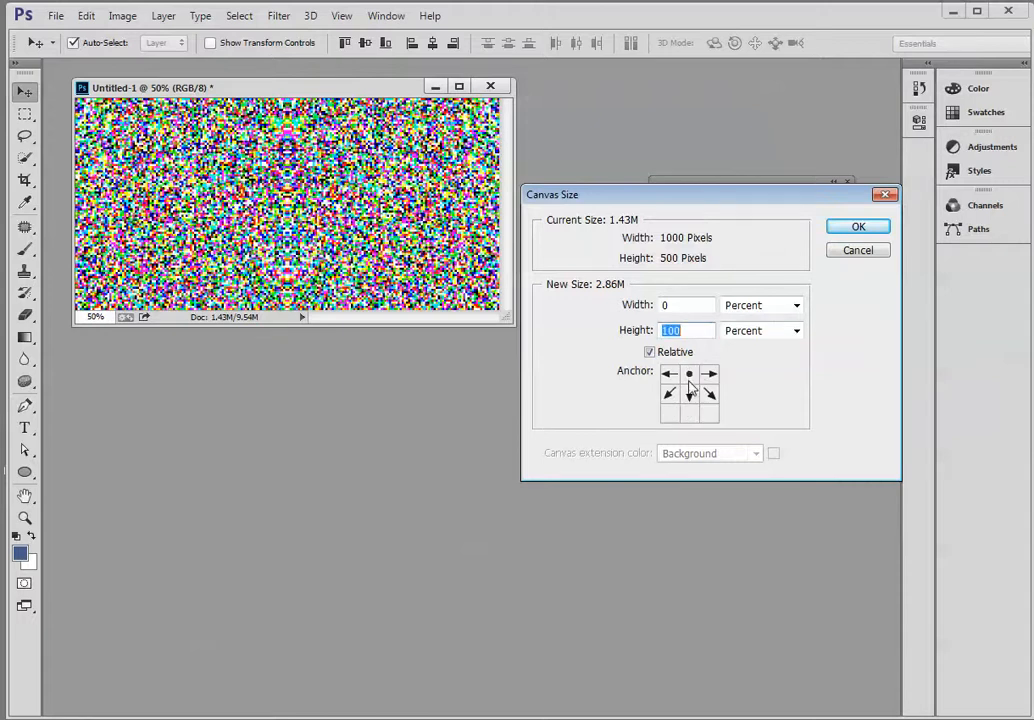
{"action": "left_click", "coordinate": [865, 234]}
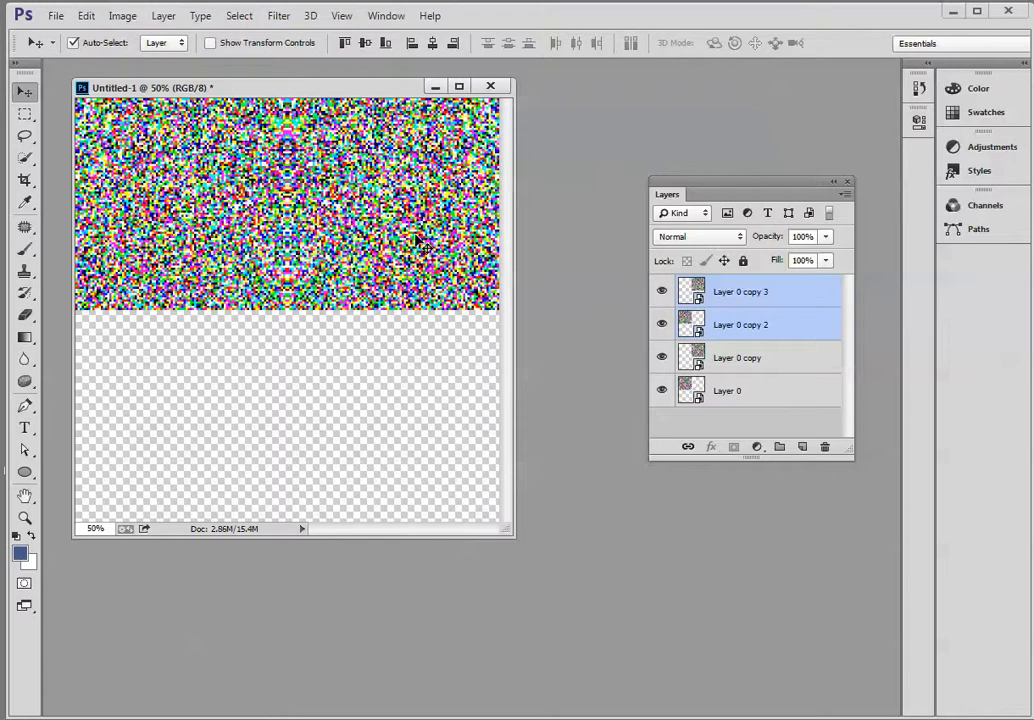
{"action": "left_click_drag", "start_coordinate": [416, 238], "coordinate": [404, 454]}
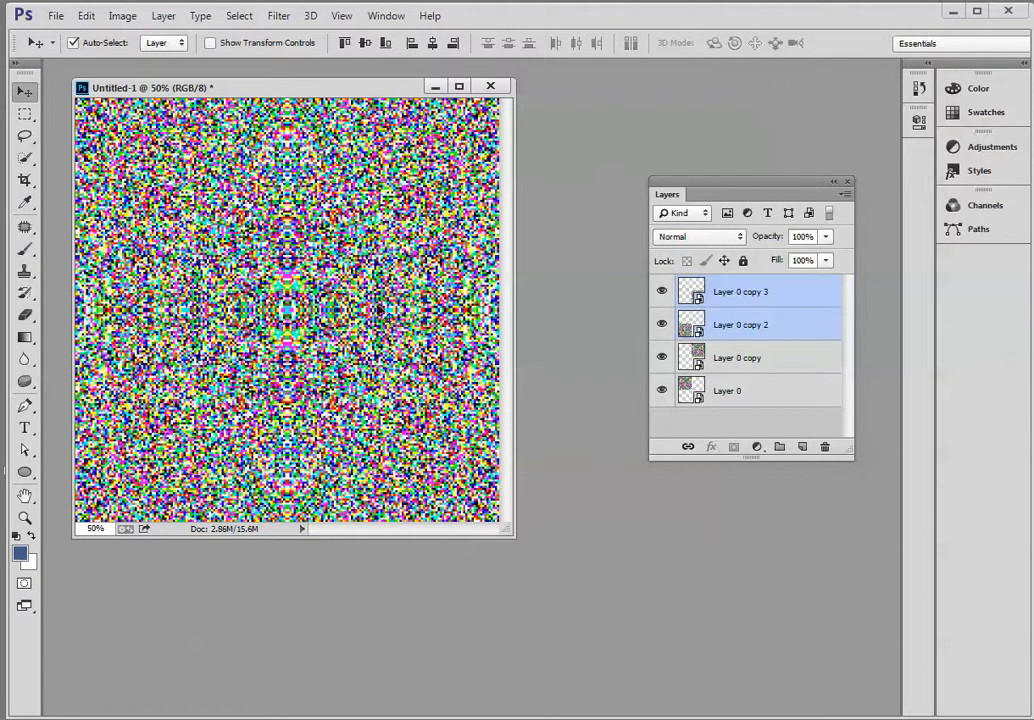